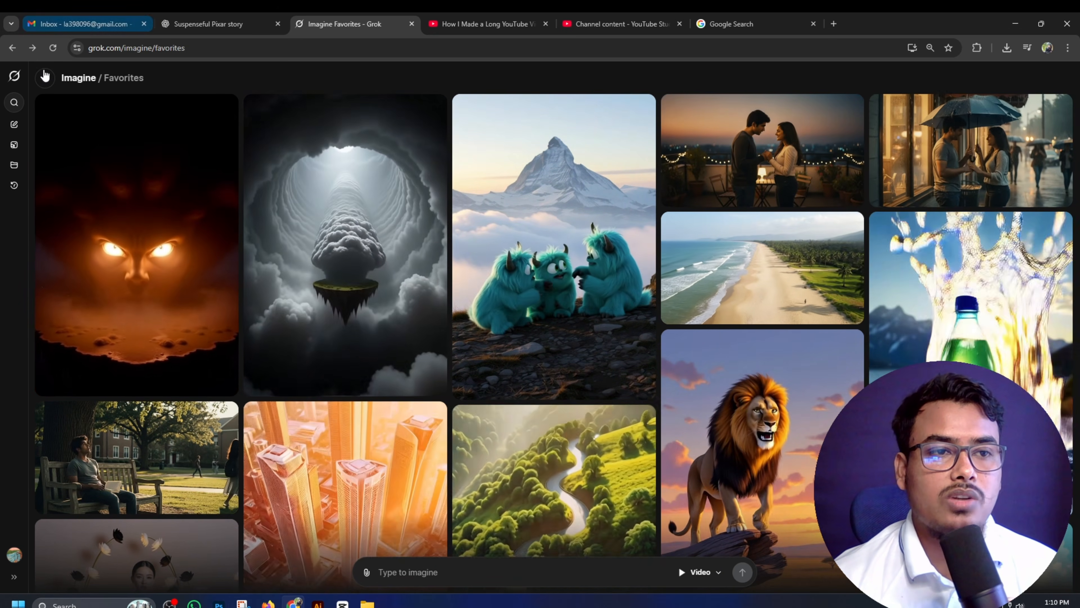
left_click(45, 77)
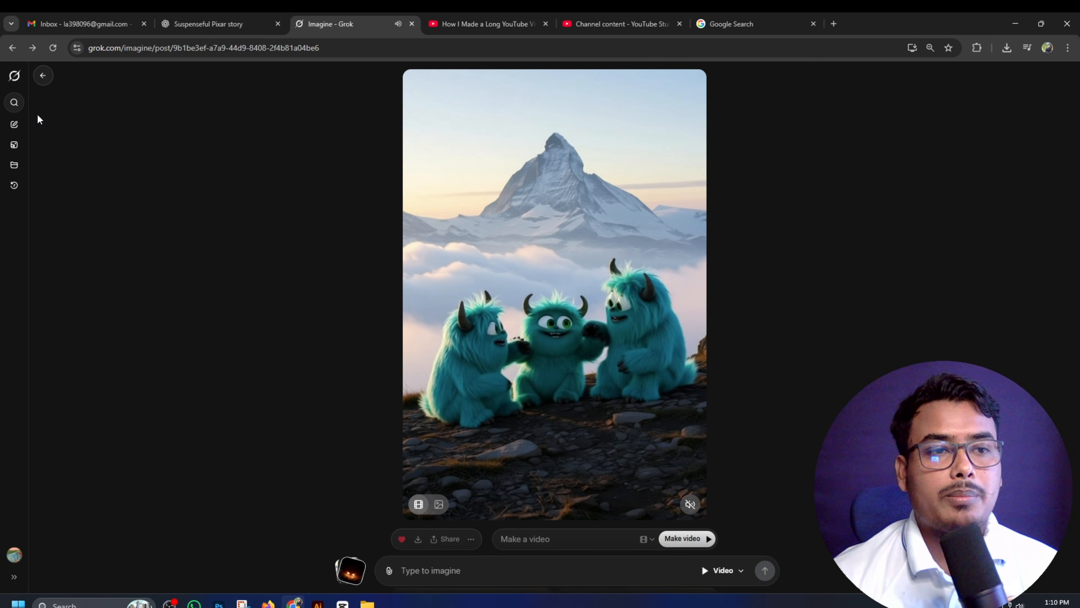
left_click(41, 83)
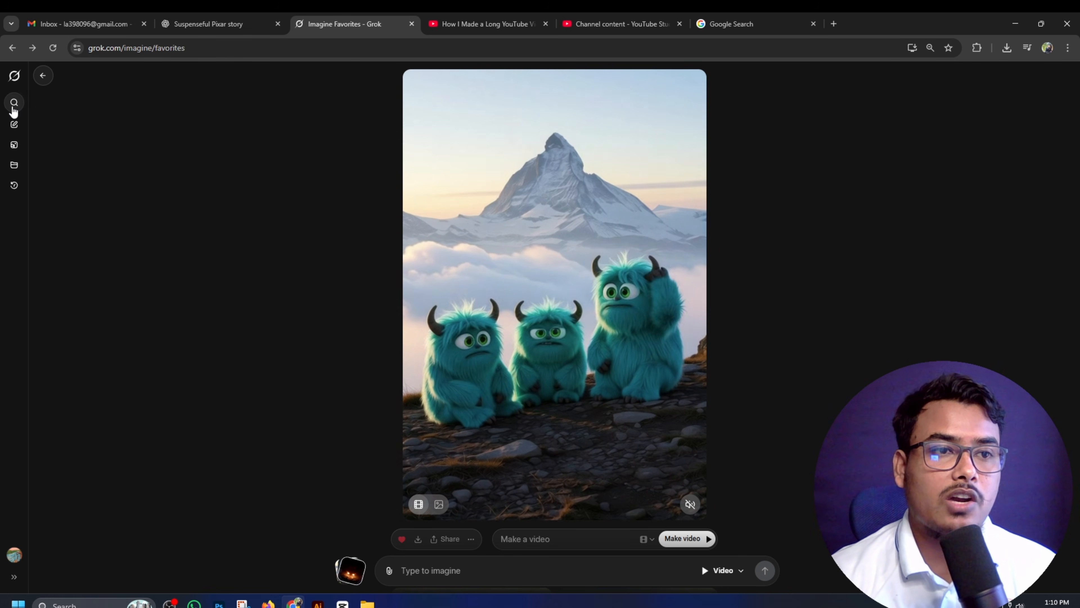
left_click(14, 76)
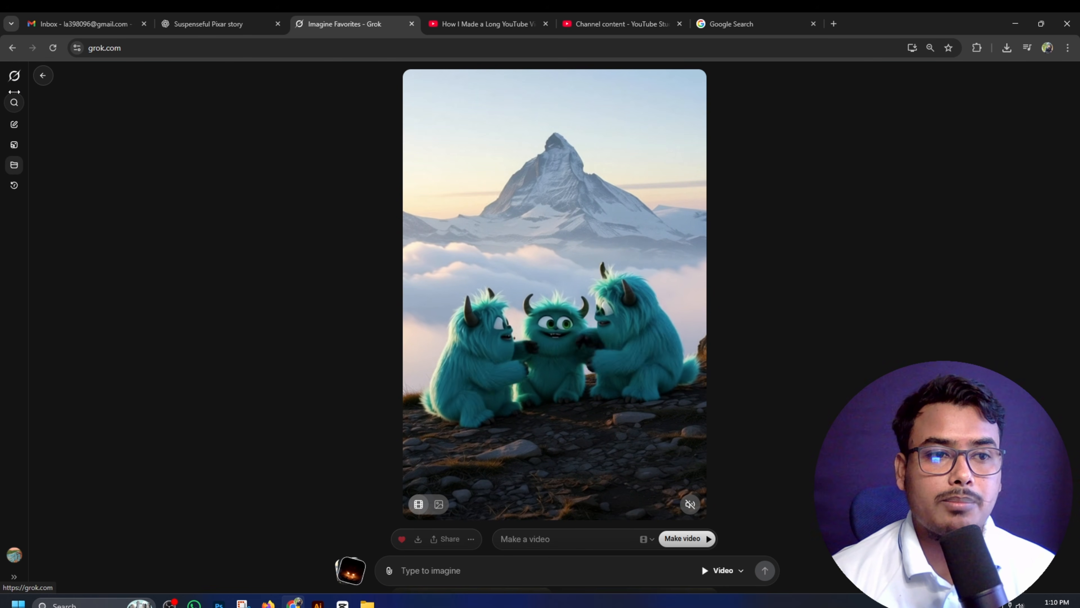
left_click(14, 145)
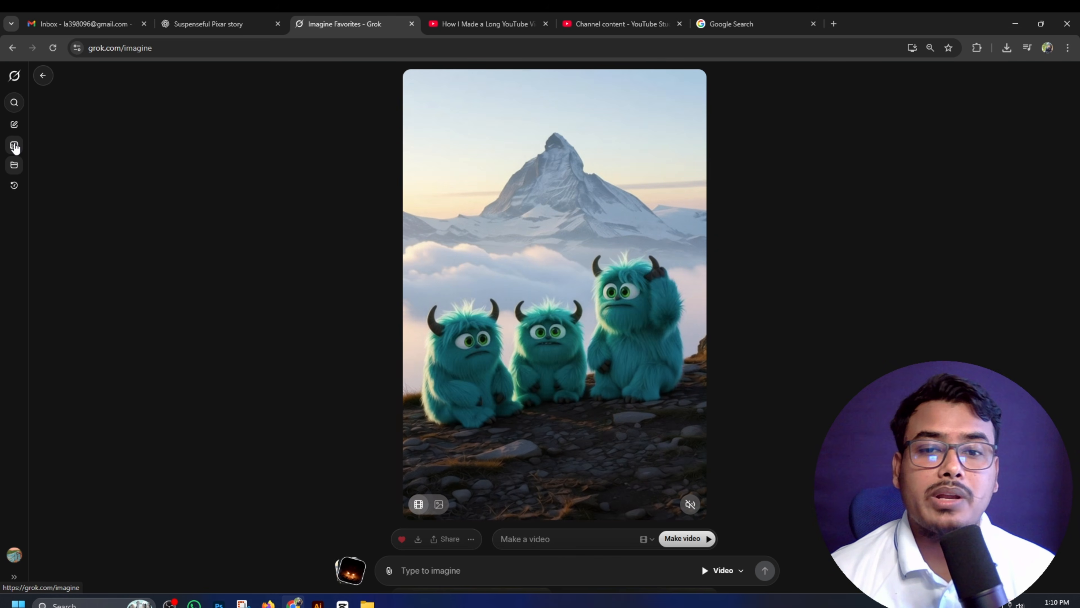
left_click(42, 75)
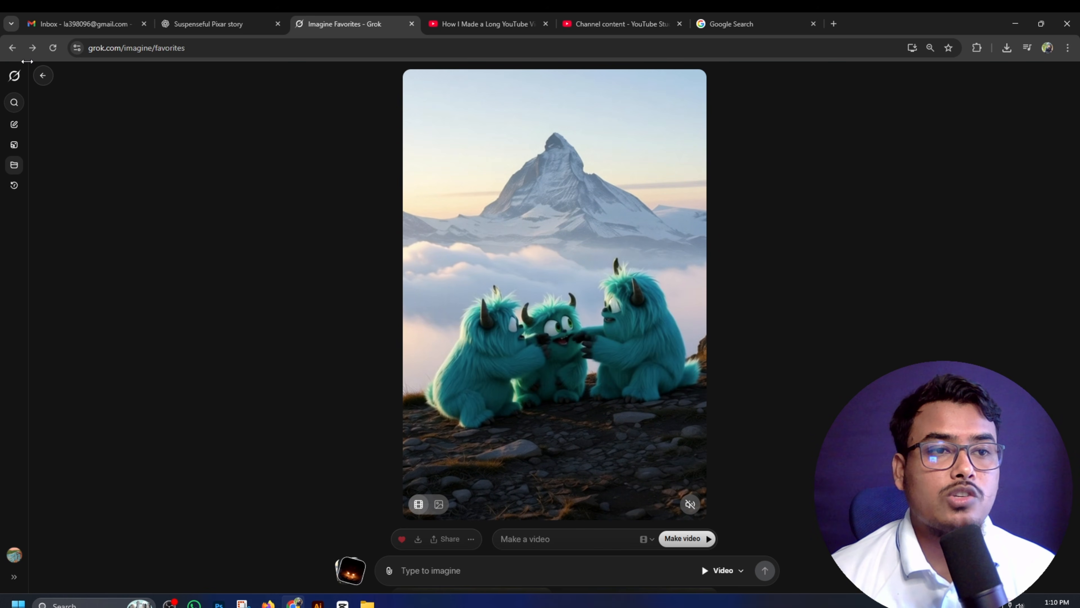
left_click(12, 47)
- Replace the current Grok tab with a new one by searching Google for "grok ai", and open Grok's Imagine page
key("ctrl+w")
key("ctrl+t")
left_click(514, 243)
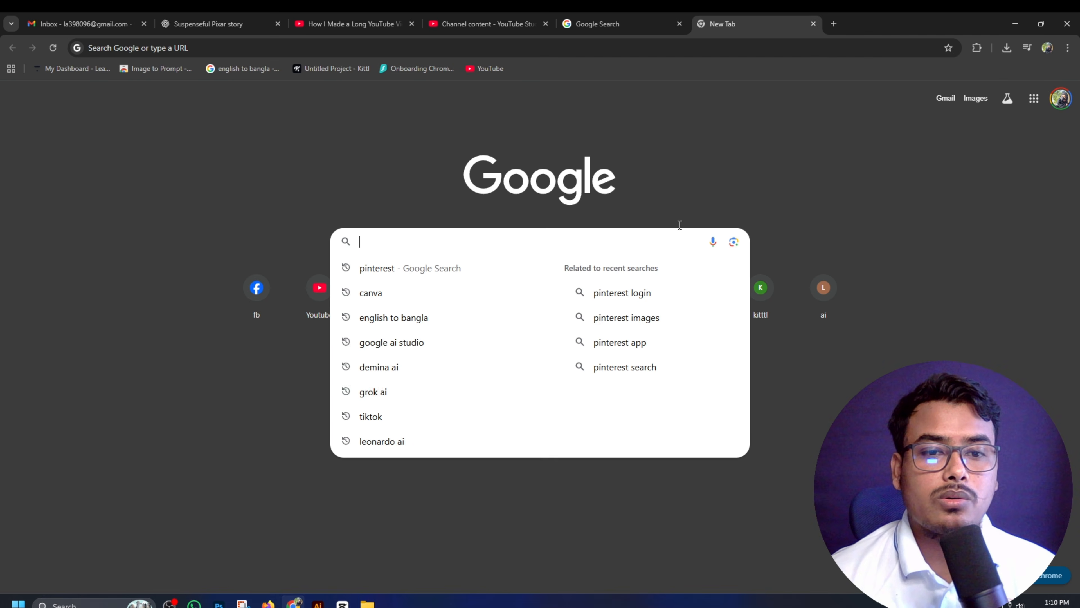
left_click(383, 392)
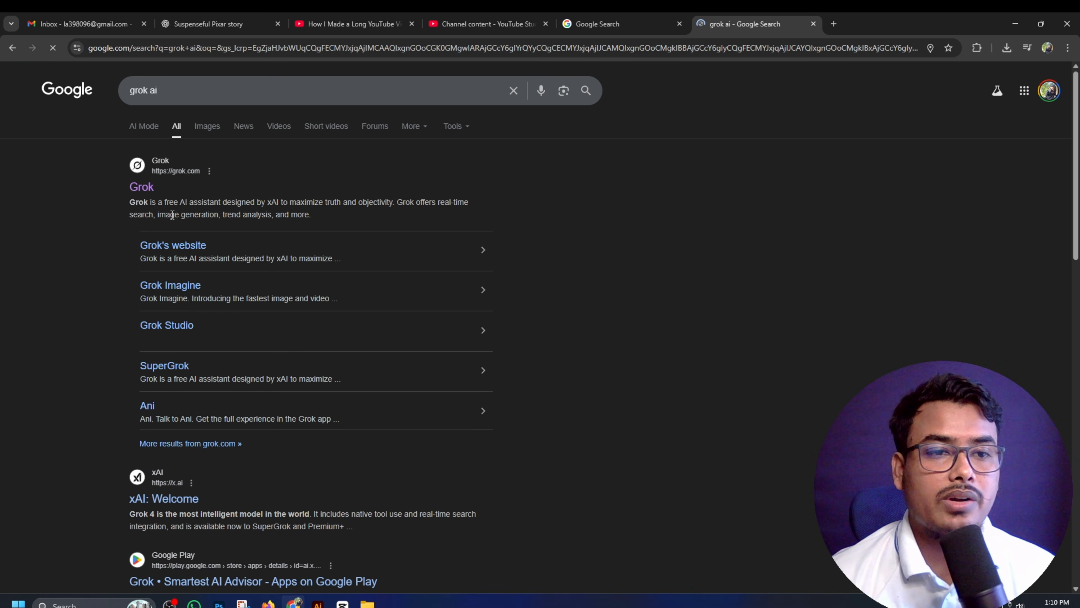
left_click(147, 188)
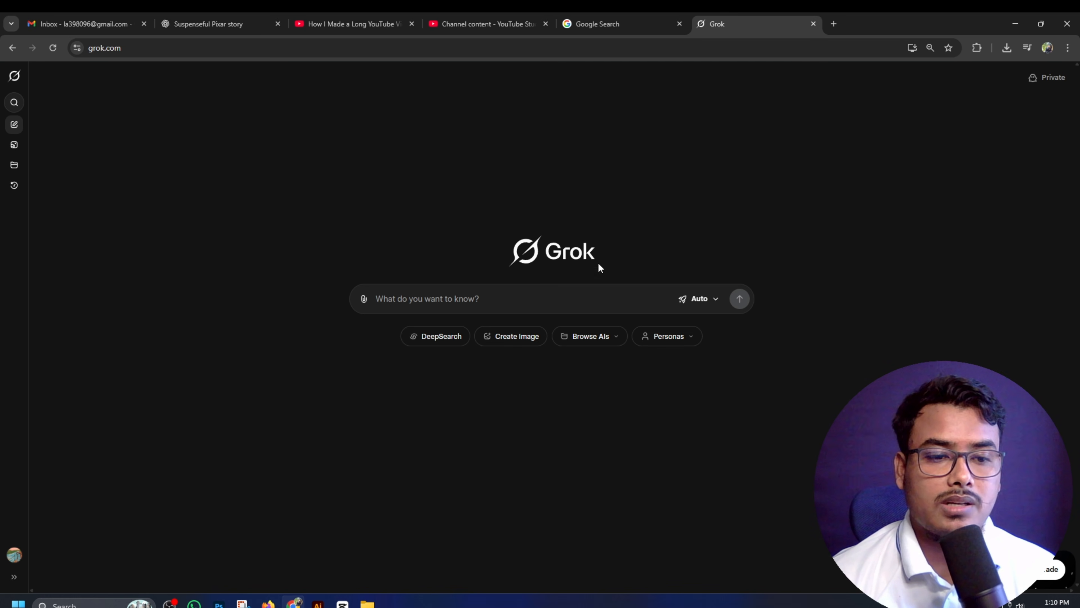
left_click(14, 146)
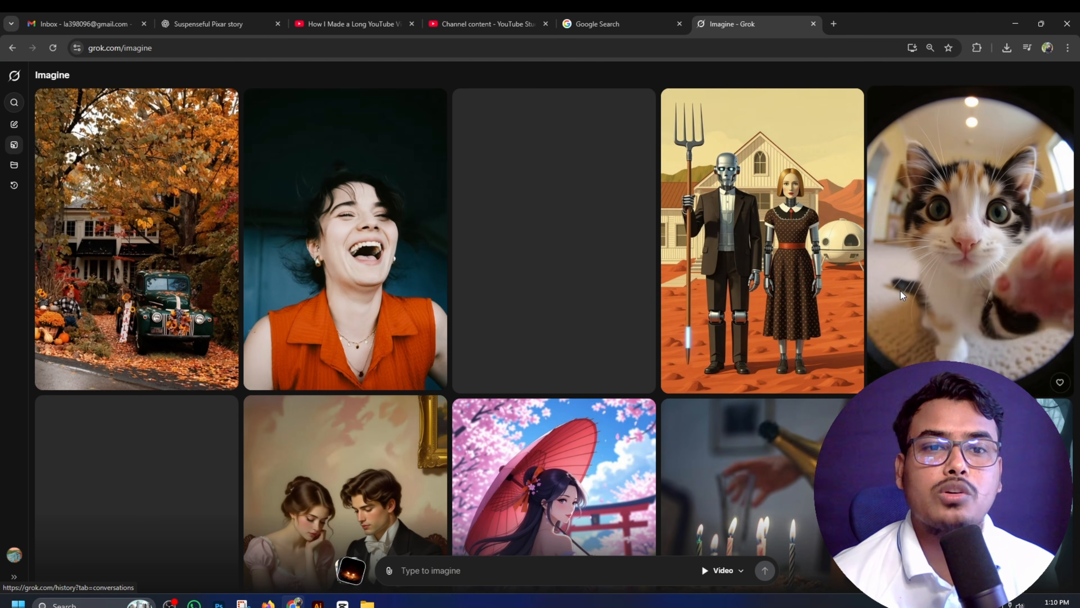
scroll(410, 271, "down", 15)
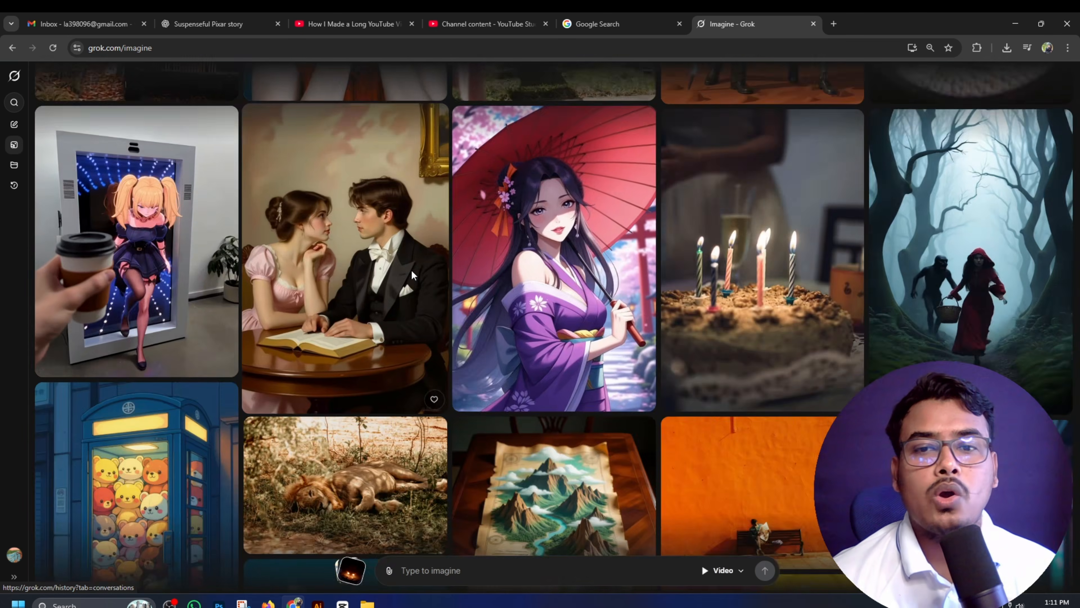
scroll(409, 270, "down", 20)
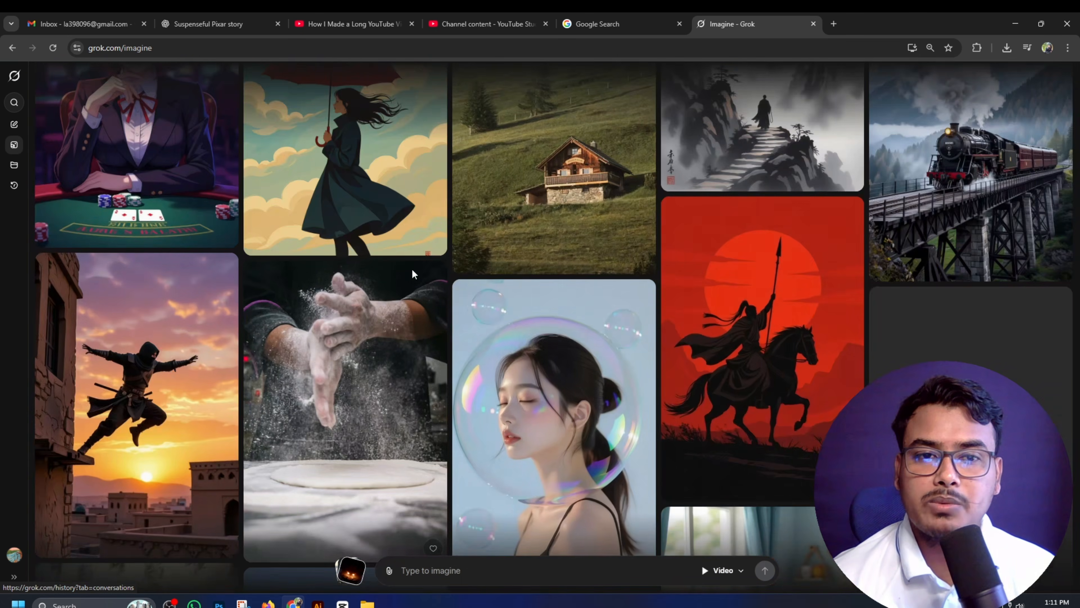
scroll(414, 265, "down", 12)
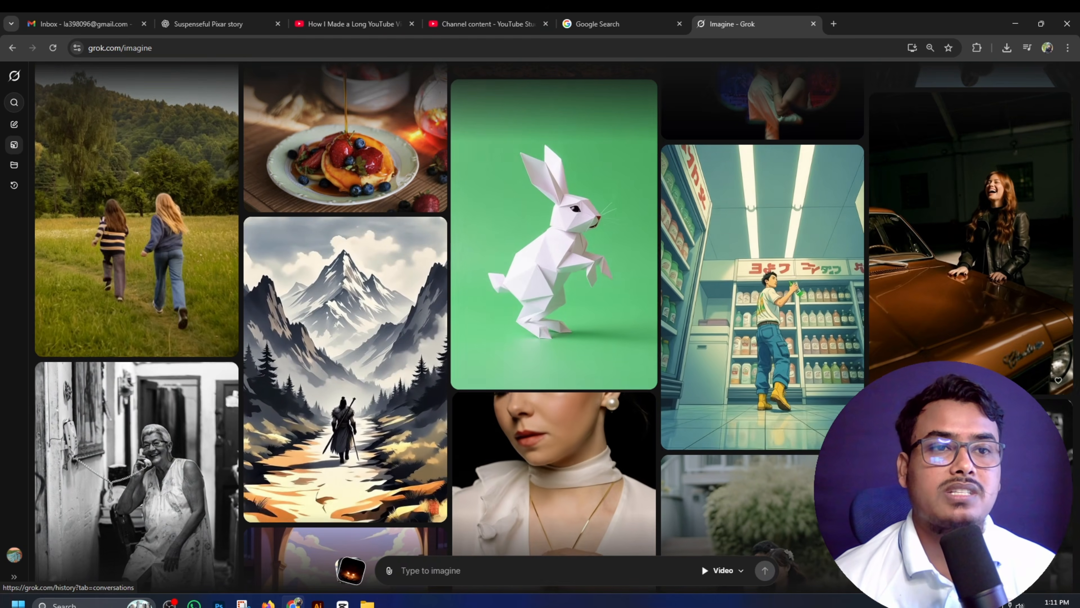
- Place the ChatGPT "Suspenseful Pixar story" tab beside the Grok tab and review the story's timed scenes
left_click_drag(186, 26, 583, 41)
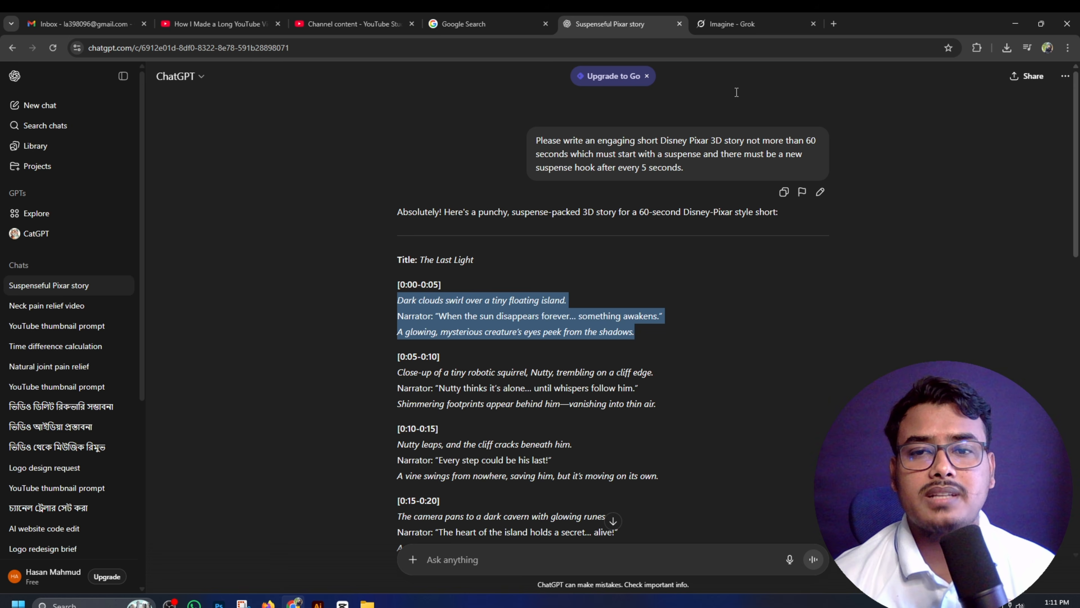
scroll(633, 164, "down", 4)
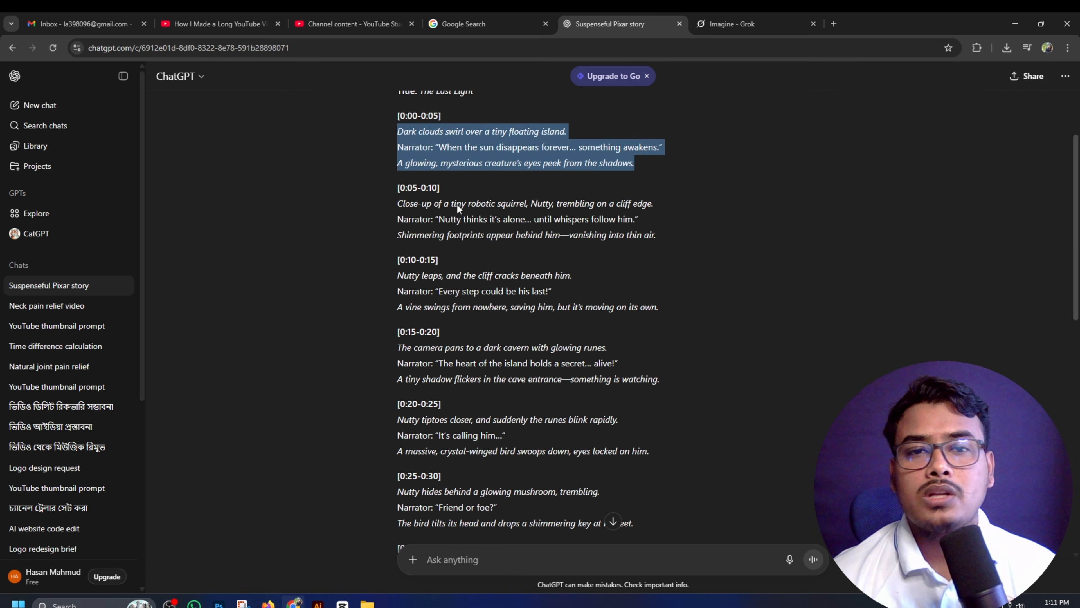
scroll(383, 263, "up", 4)
scroll(388, 253, "down", 10)
scroll(387, 261, "down", 7)
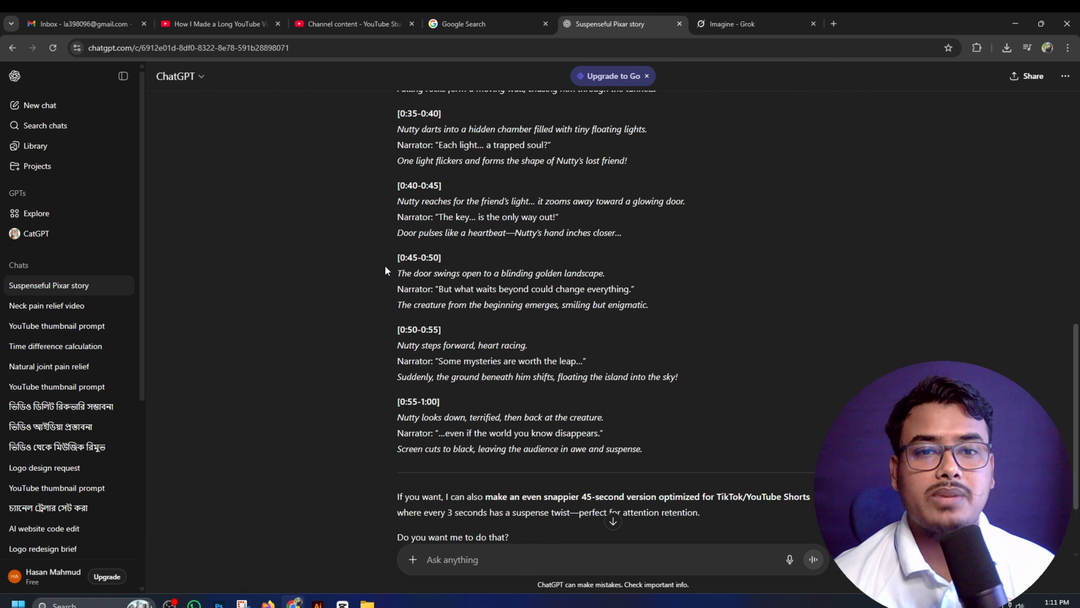
scroll(419, 286, "up", 10)
scroll(416, 287, "up", 5)
- Copy the three lines of the [0:00-0:05] scene from the story "The Last Light"
triple_click(412, 287)
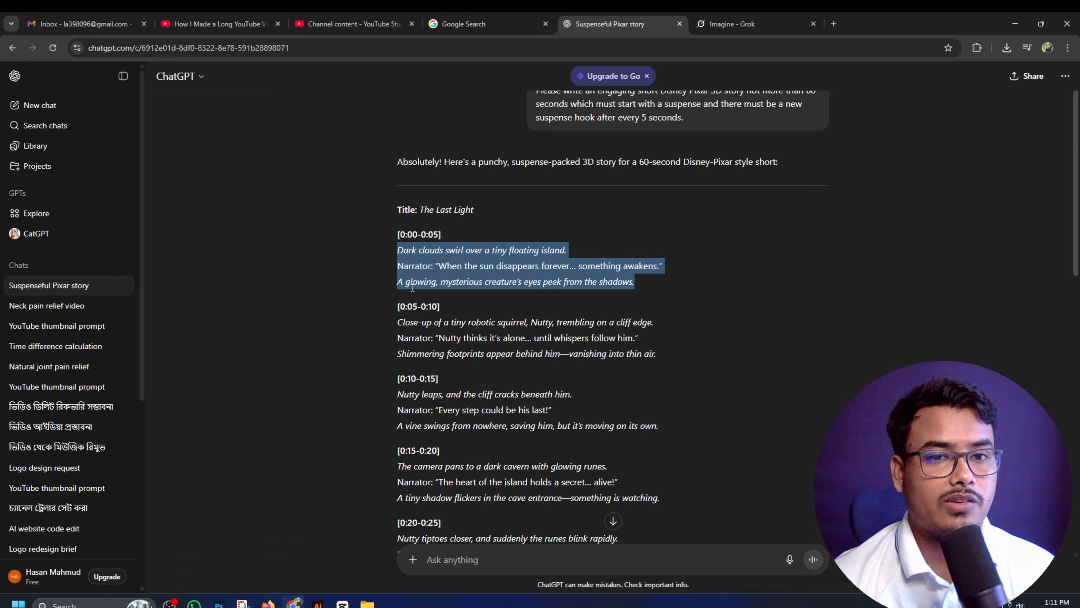
left_click(639, 280)
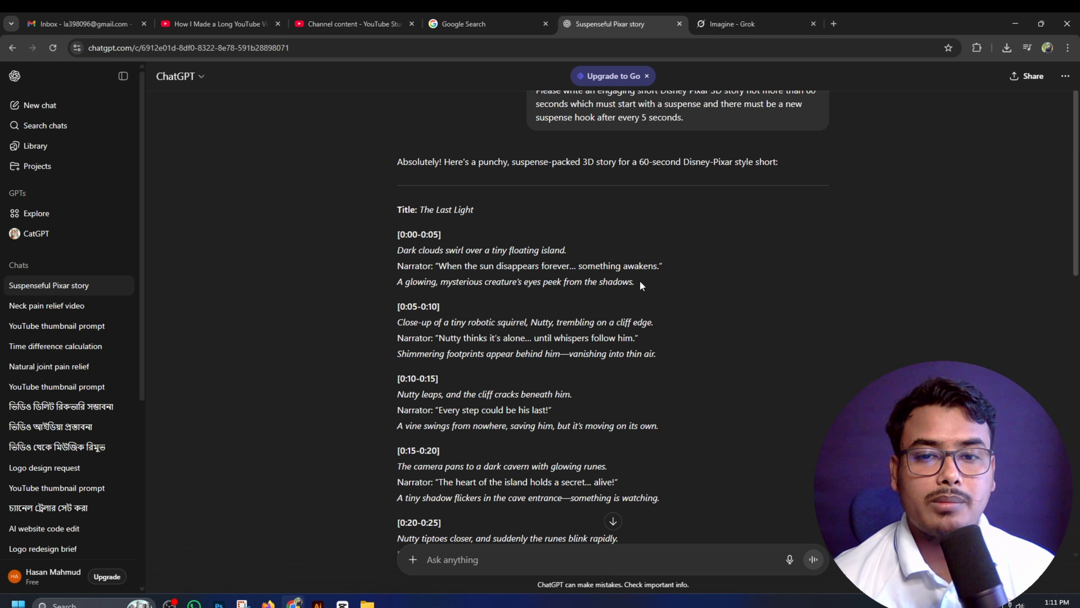
left_click_drag(640, 281, 385, 250)
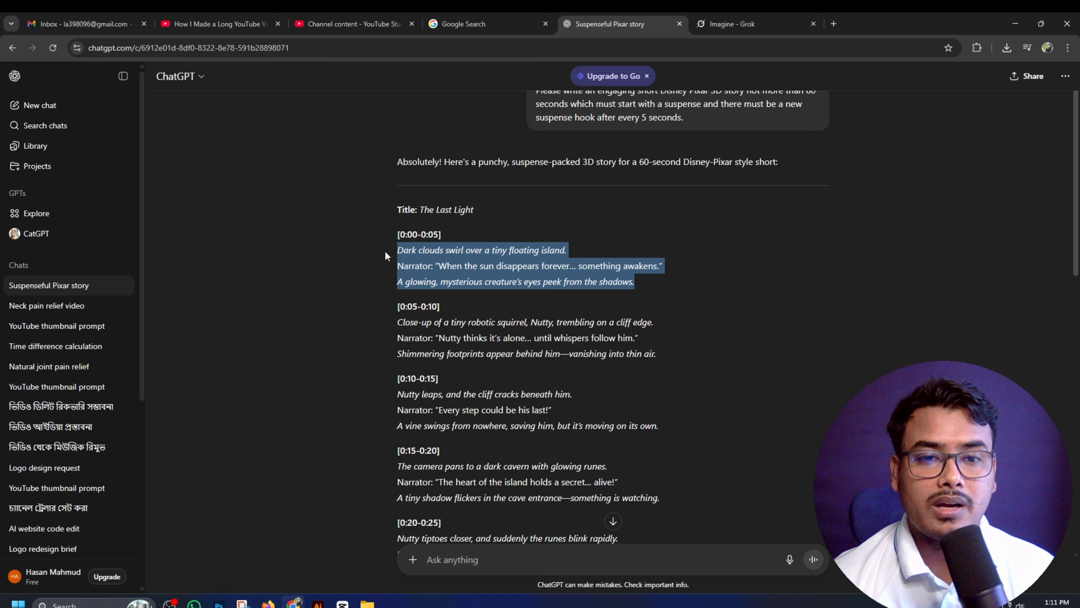
right_click(429, 253)
left_click(442, 267)
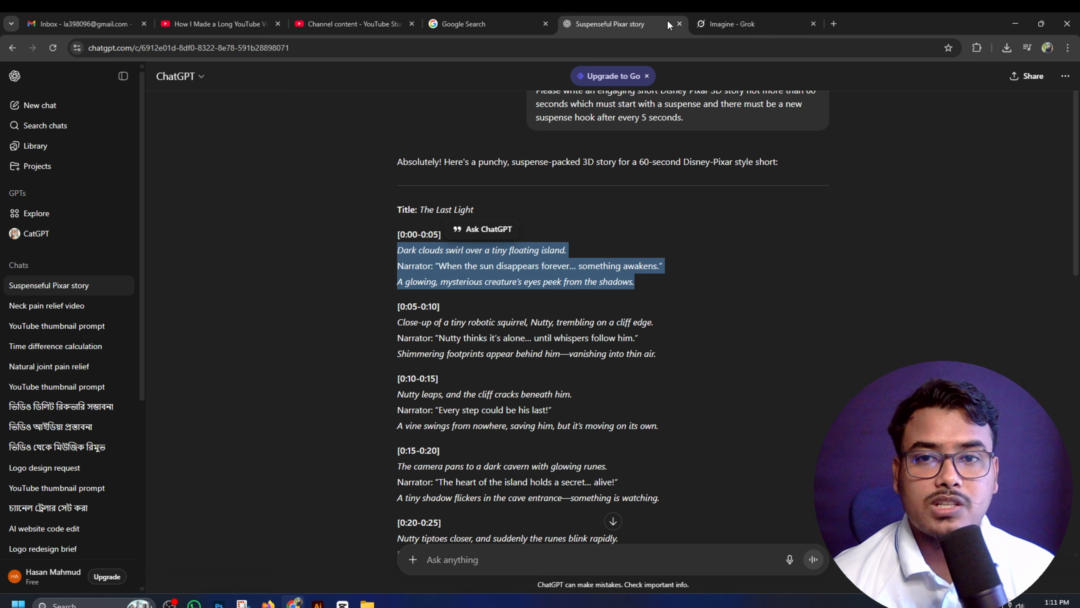
- Generate images in Grok Imagine from the copied [0:00-0:05] scene text, using Image mode
left_click(734, 24)
right_click(450, 570)
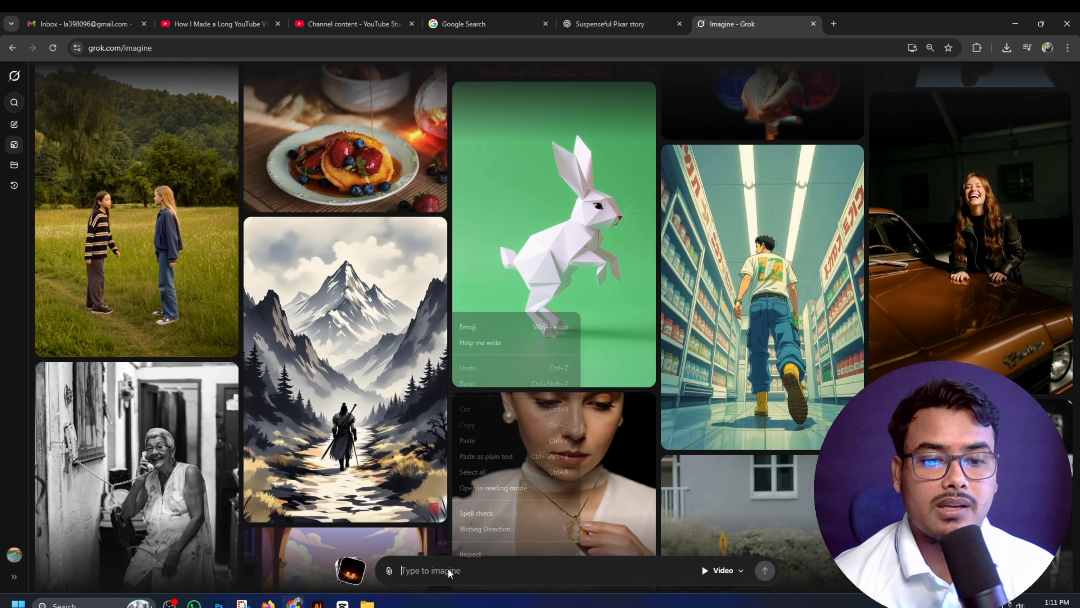
left_click(739, 570)
left_click(740, 570)
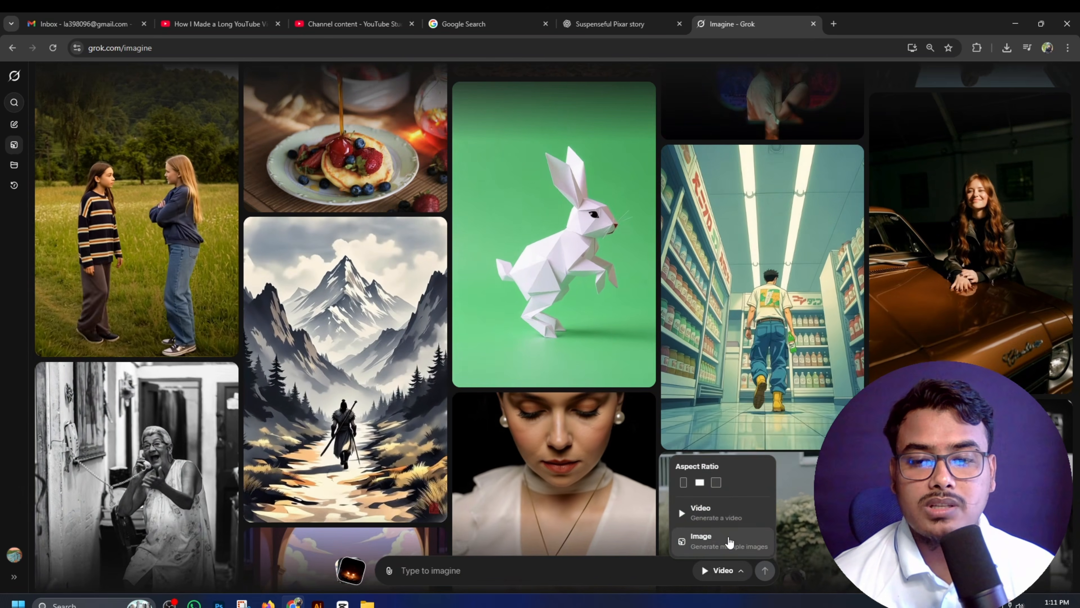
left_click(701, 538)
right_click(494, 570)
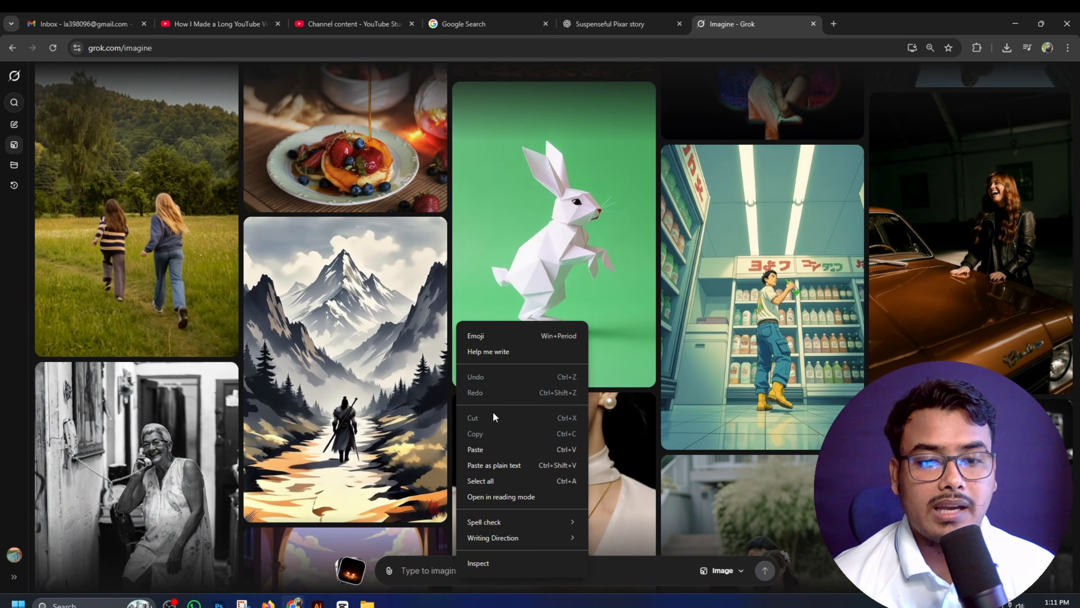
left_click(490, 448)
left_click(765, 572)
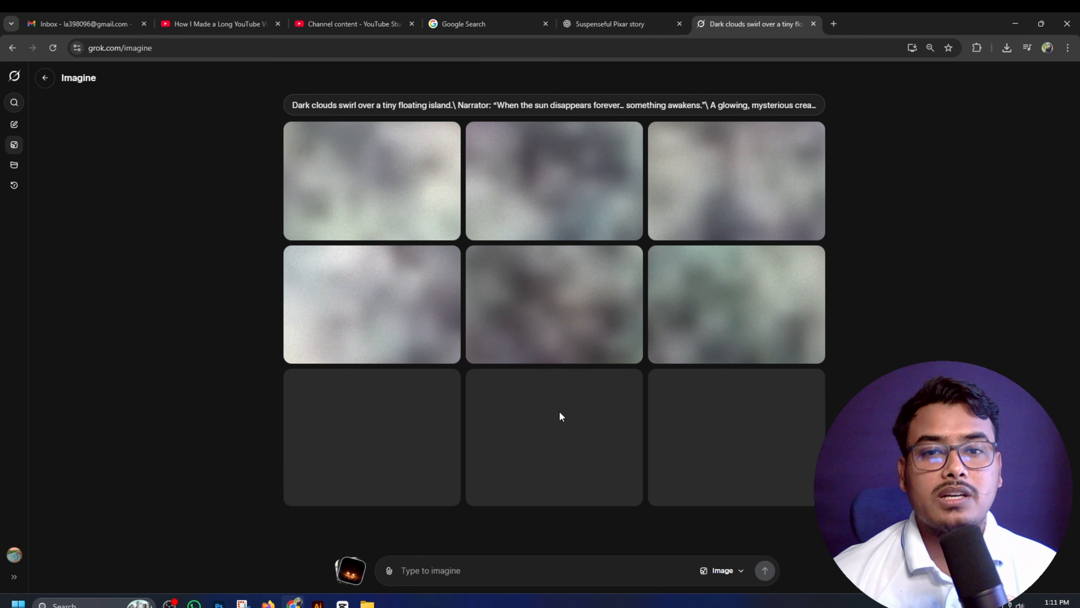
- Start a video from the generated image of the dark floating island with a tree and glowing eyes
left_click(743, 576)
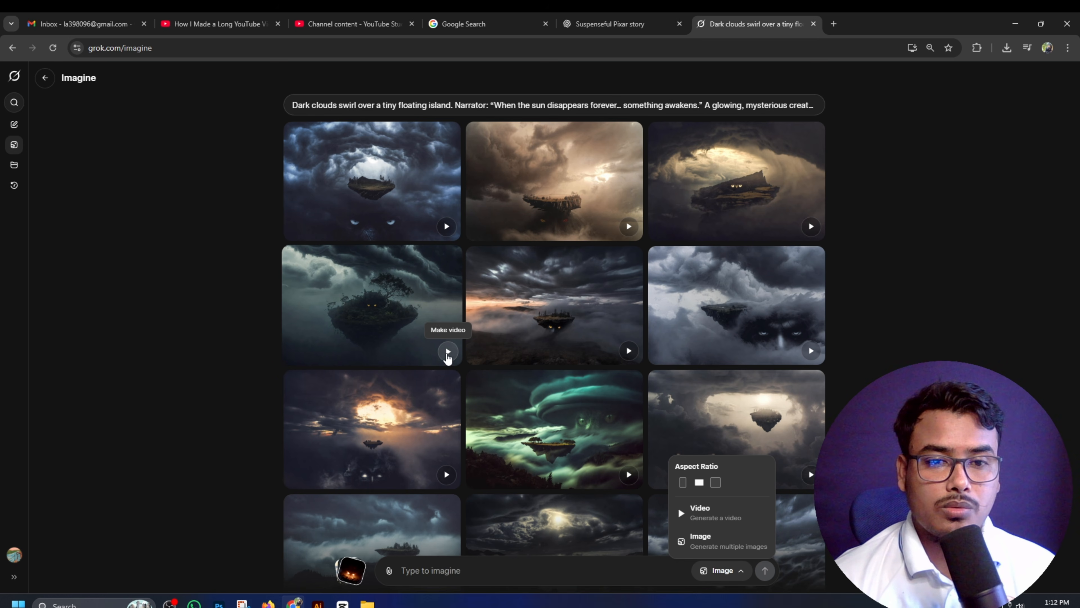
left_click(447, 352)
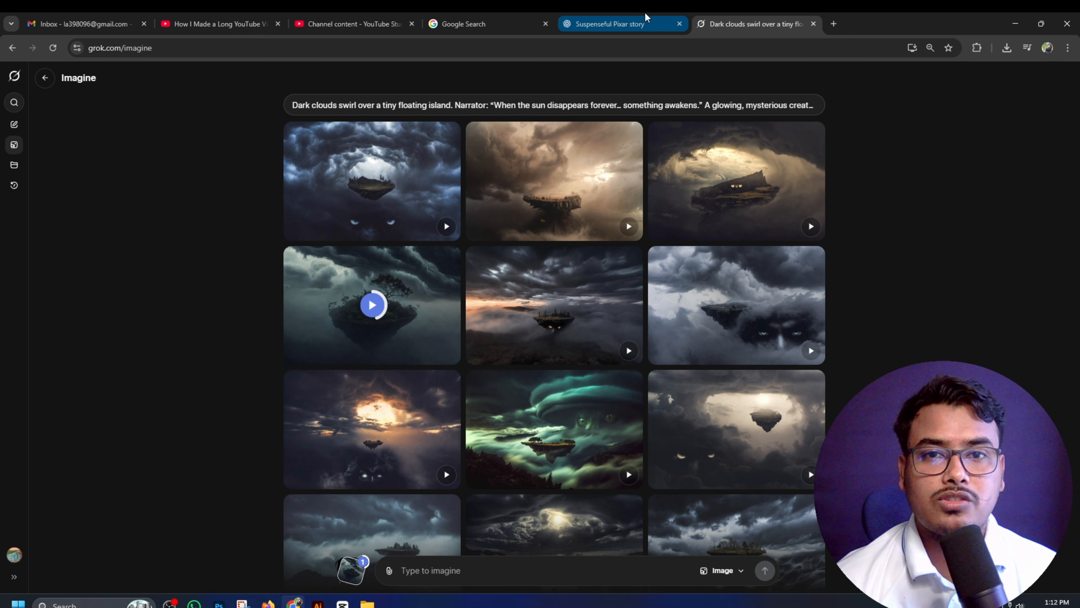
- Open the image whose video is being generated and paste the copied scene text into its video prompt
left_click(631, 24)
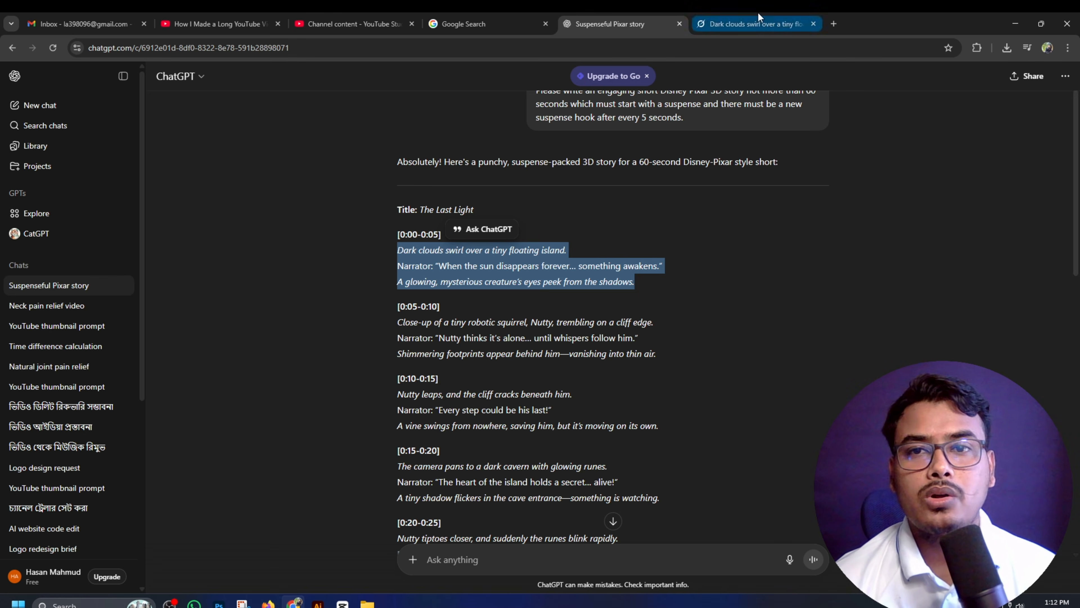
left_click(752, 23)
left_click(333, 289)
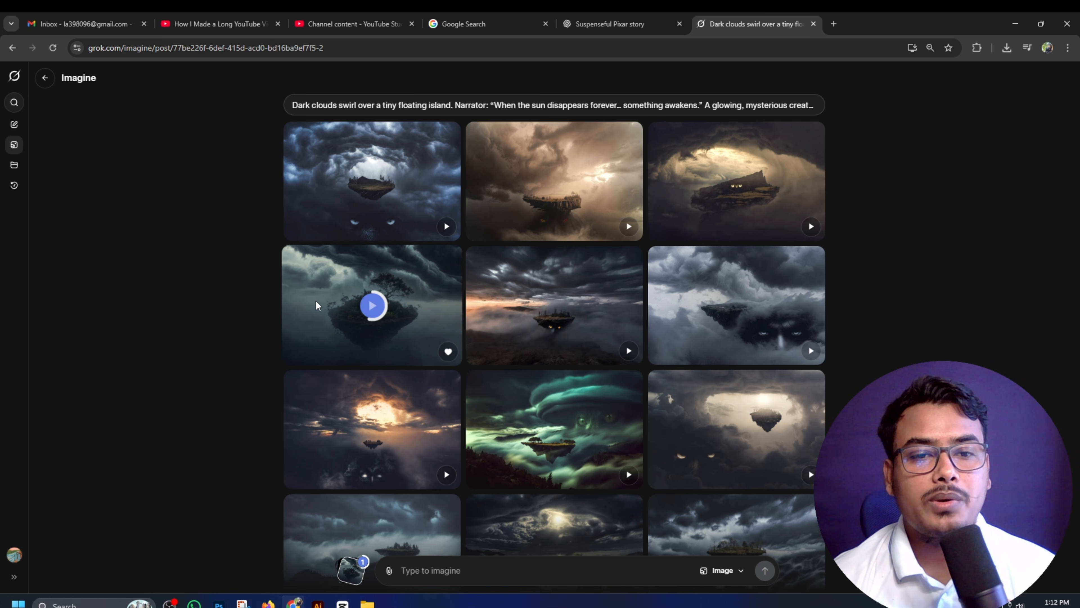
left_click(552, 306)
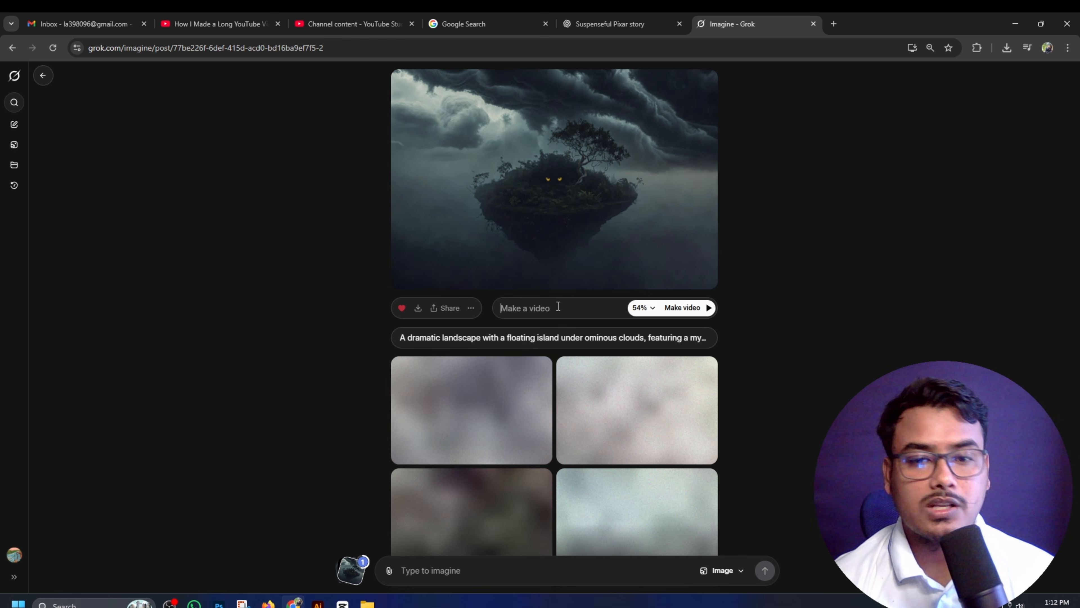
key("ctrl+v")
- Check the video presets Spicy, Fun and Normal, and the generation mode options, without choosing one
left_click(689, 346)
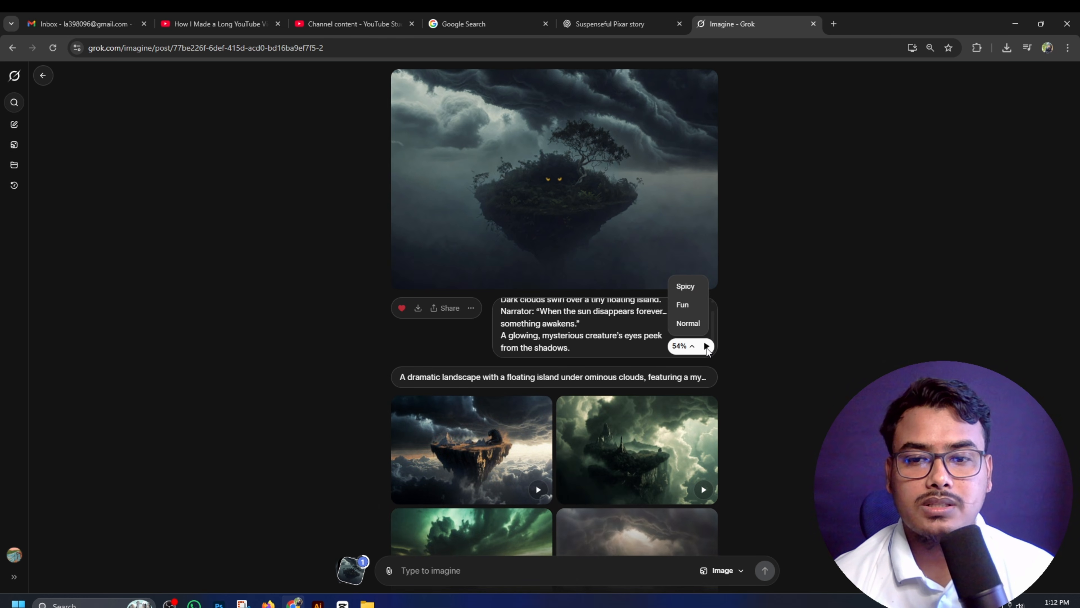
mouse_move(684, 348)
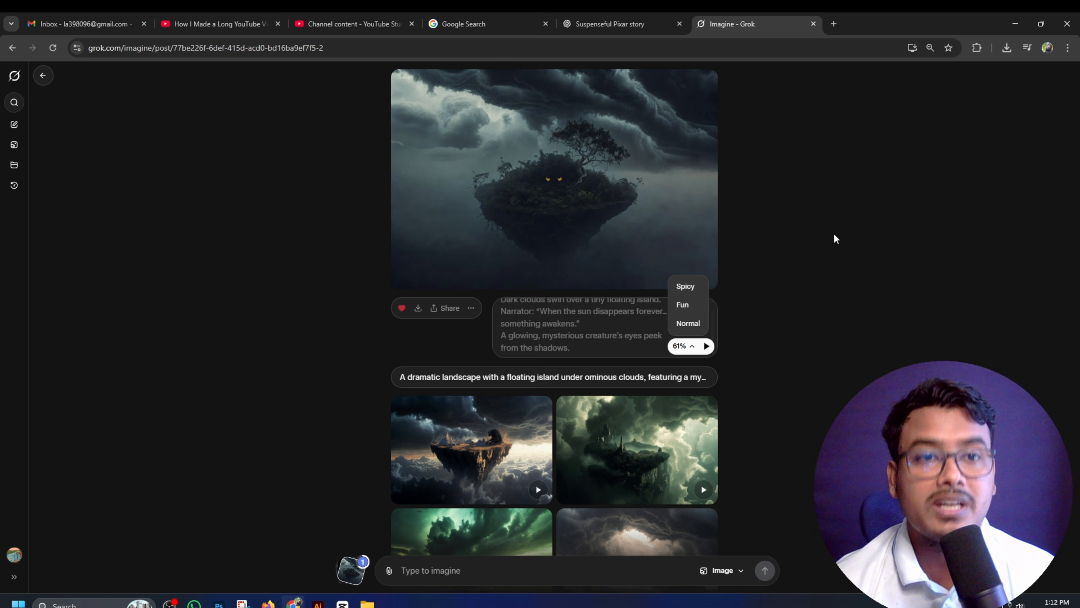
key("Escape")
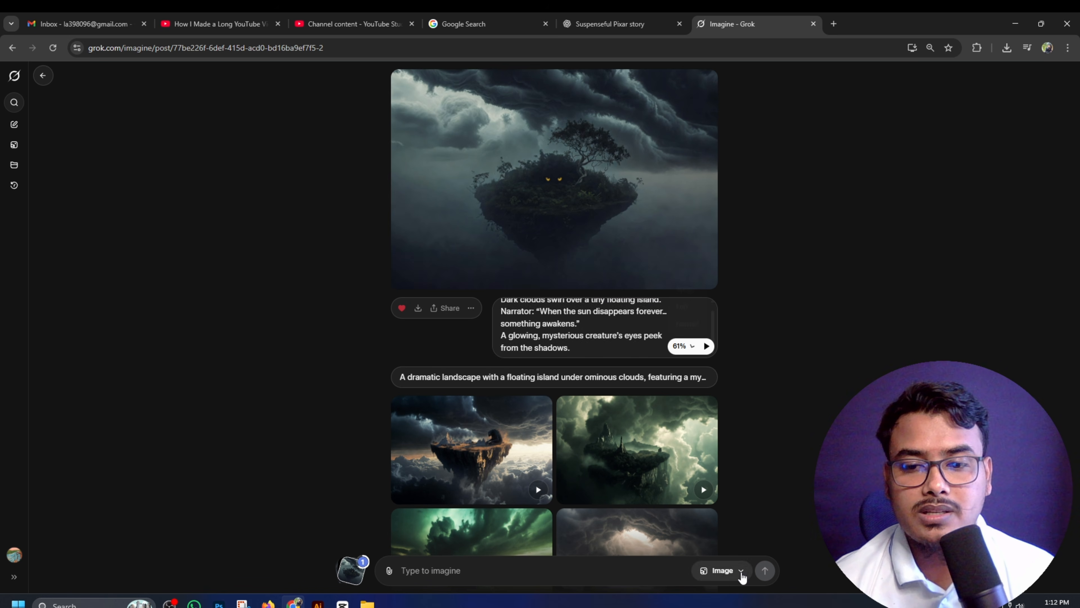
left_click(742, 569)
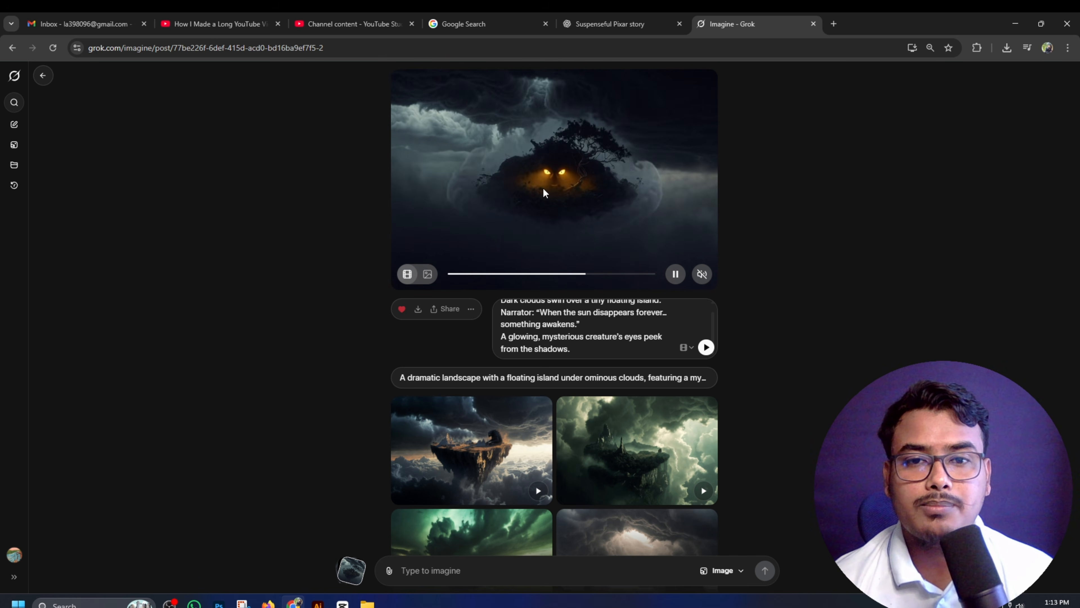
- Play the generated island video with sound and scrub to the moment when the eyes glow
left_click(702, 275)
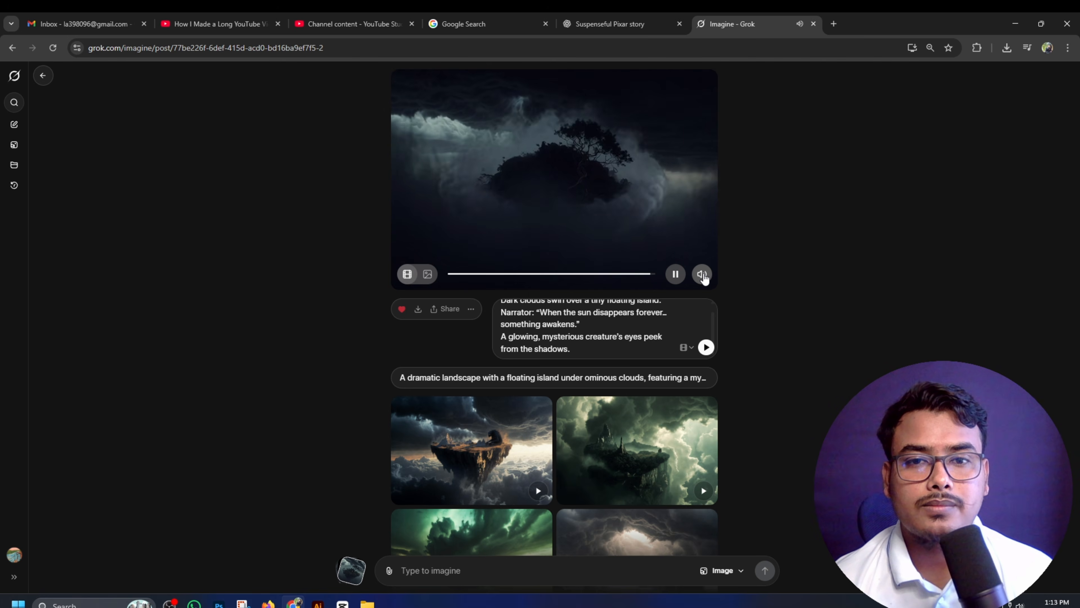
left_click(596, 275)
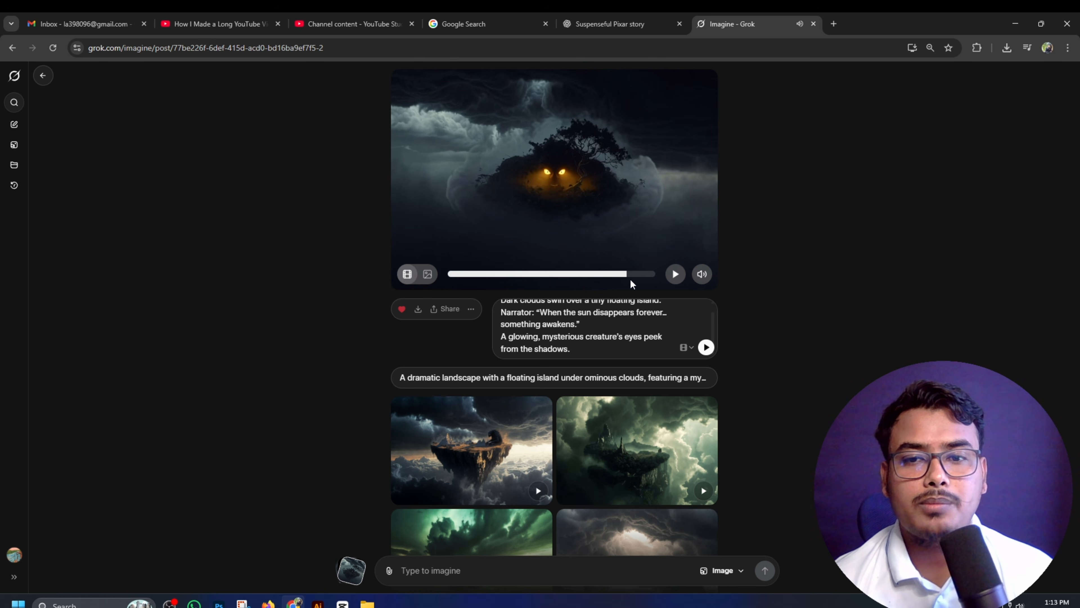
left_click(620, 277)
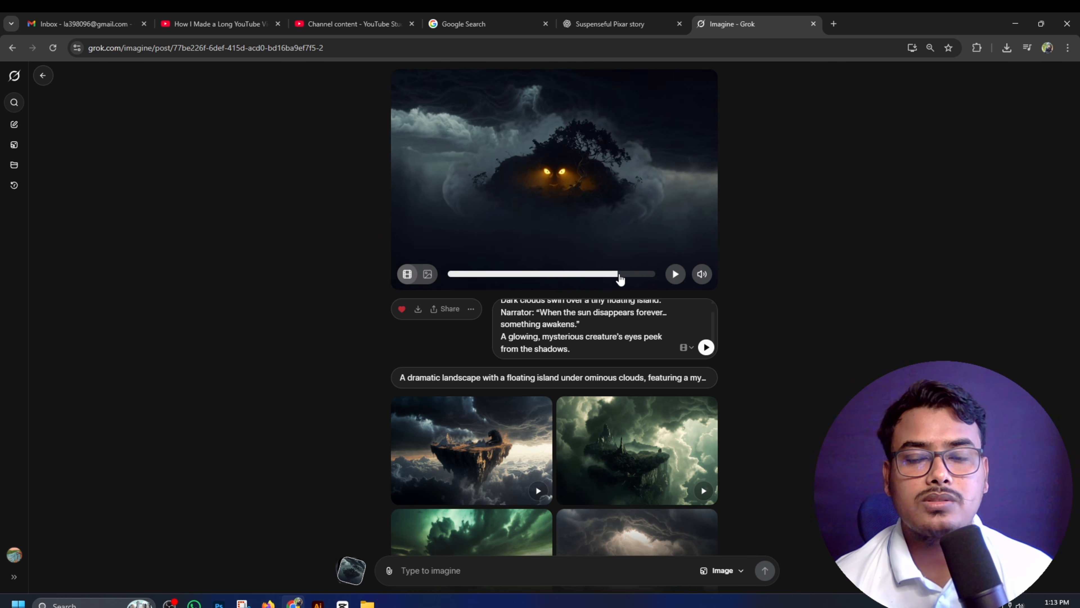
- Copy the island video's frame with the glowing eyes, start a new video from it, and open the generating video from the favorites
left_click_drag(624, 278, 611, 277)
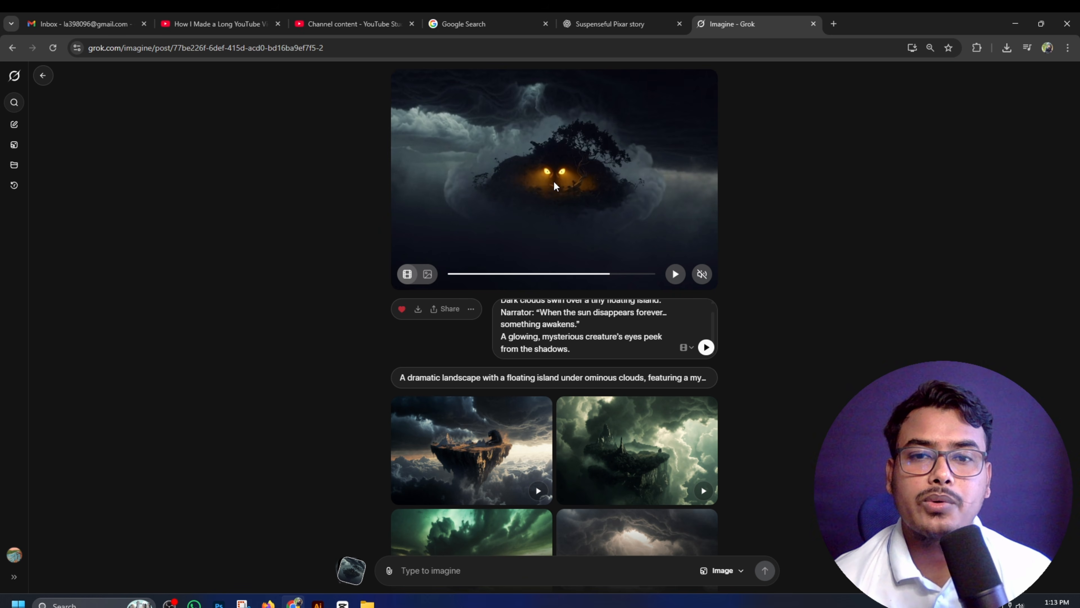
right_click(542, 157)
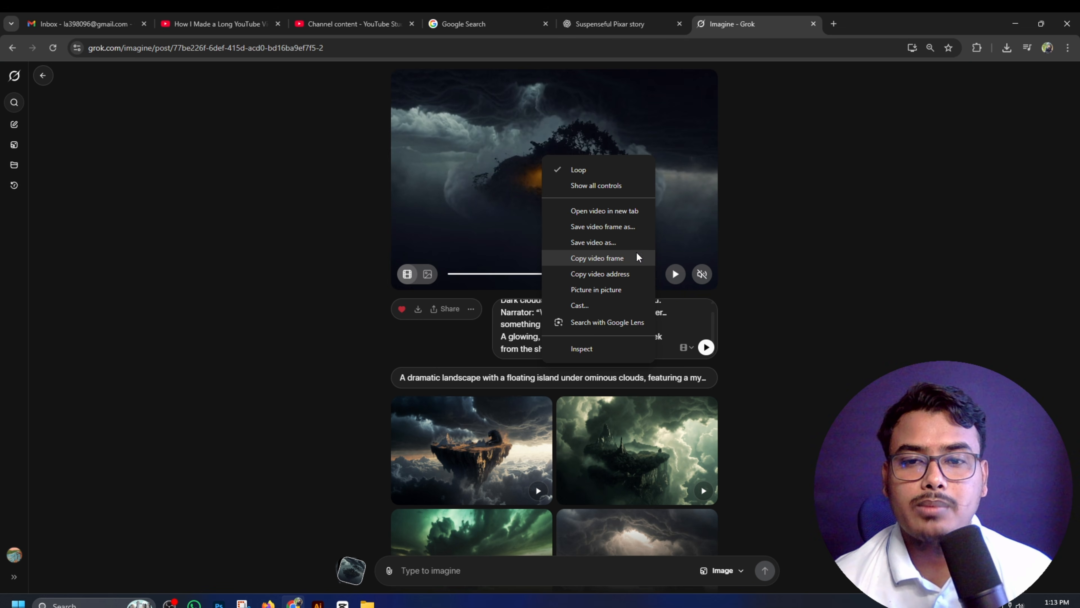
left_click(614, 257)
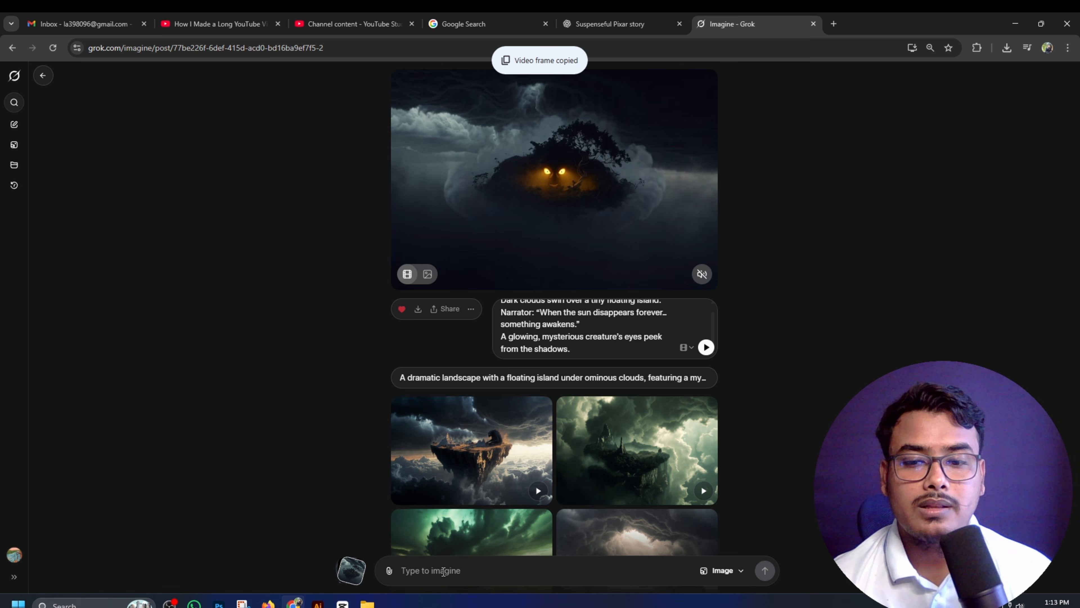
key("ctrl+v")
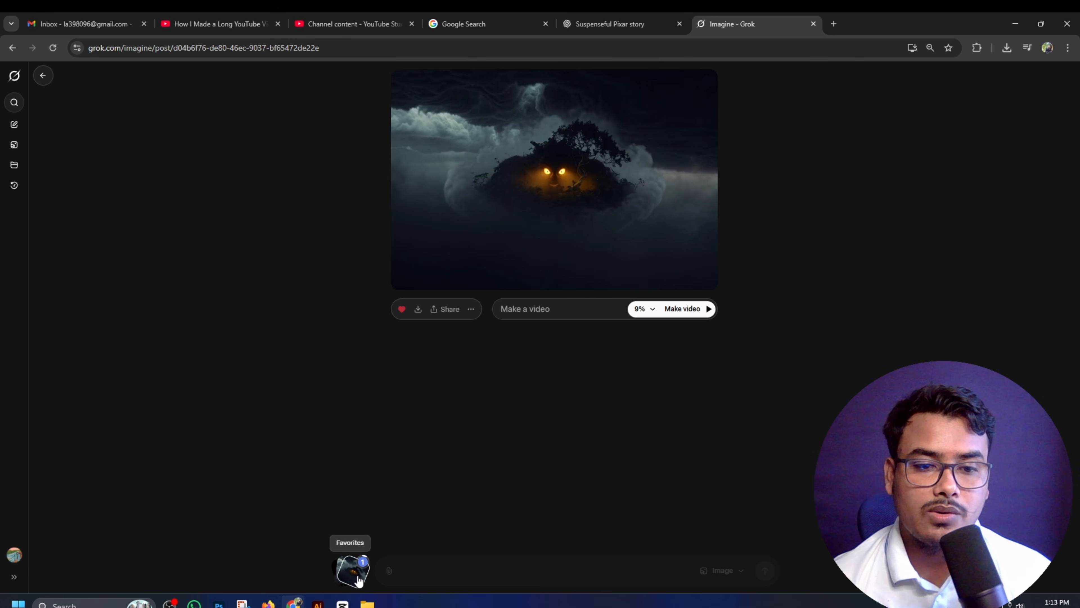
key("alt+Left")
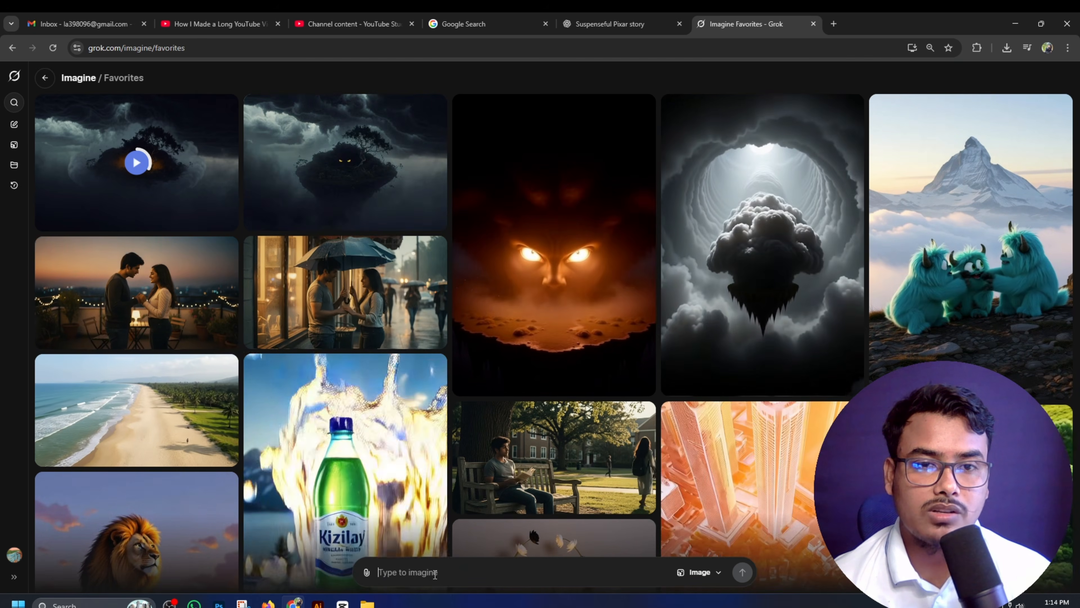
left_click(203, 161)
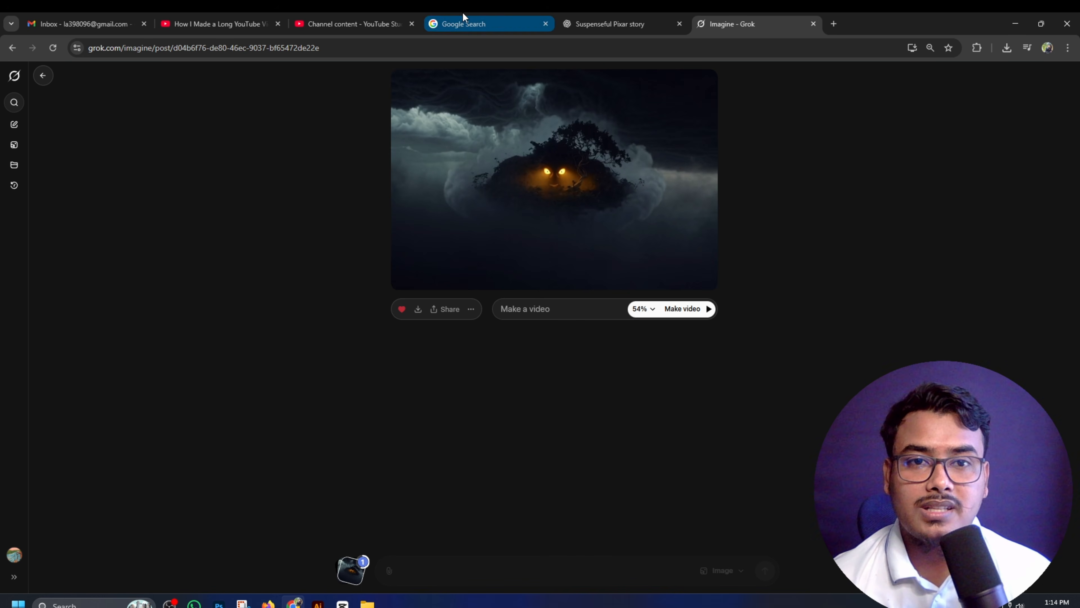
- Copy the [0:05-0:10] scene from the ChatGPT story into the new video's prompt and look over the story's following scenes
left_click(627, 21)
left_click_drag(668, 356, 383, 324)
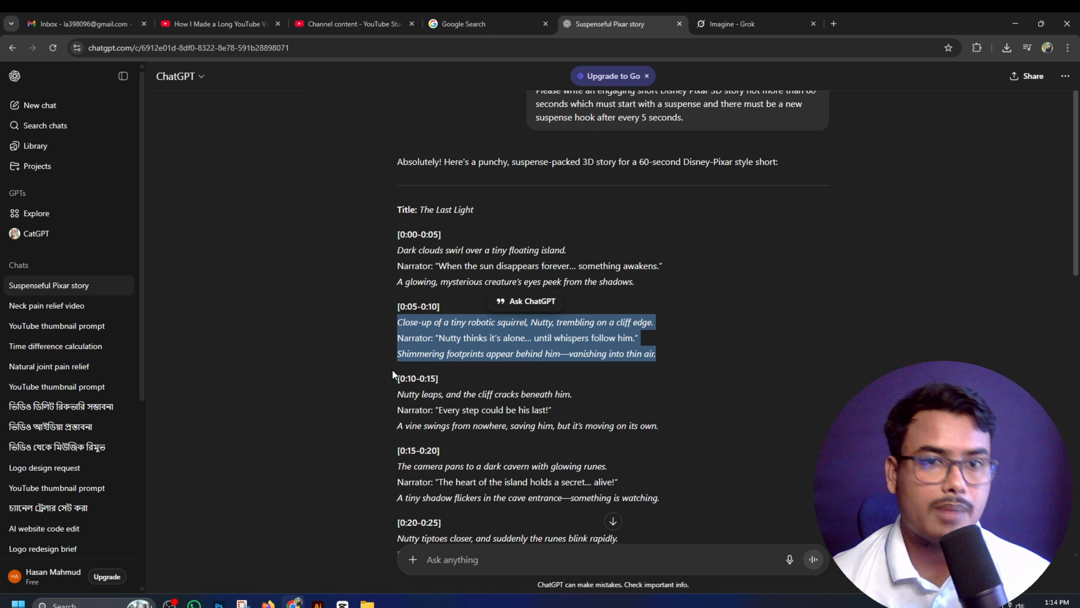
left_click(723, 17)
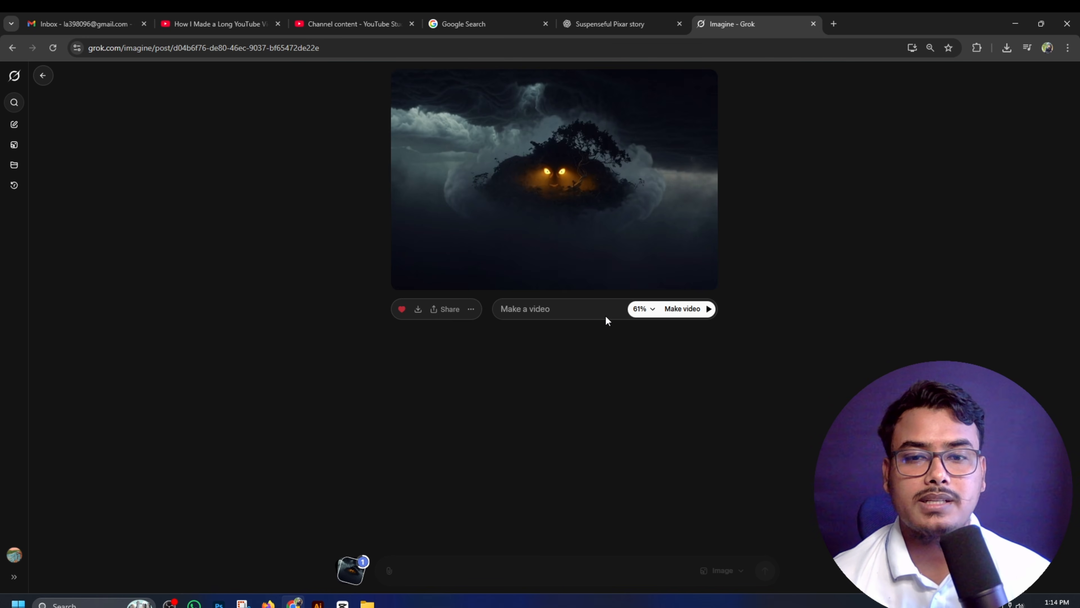
key("ctrl+v")
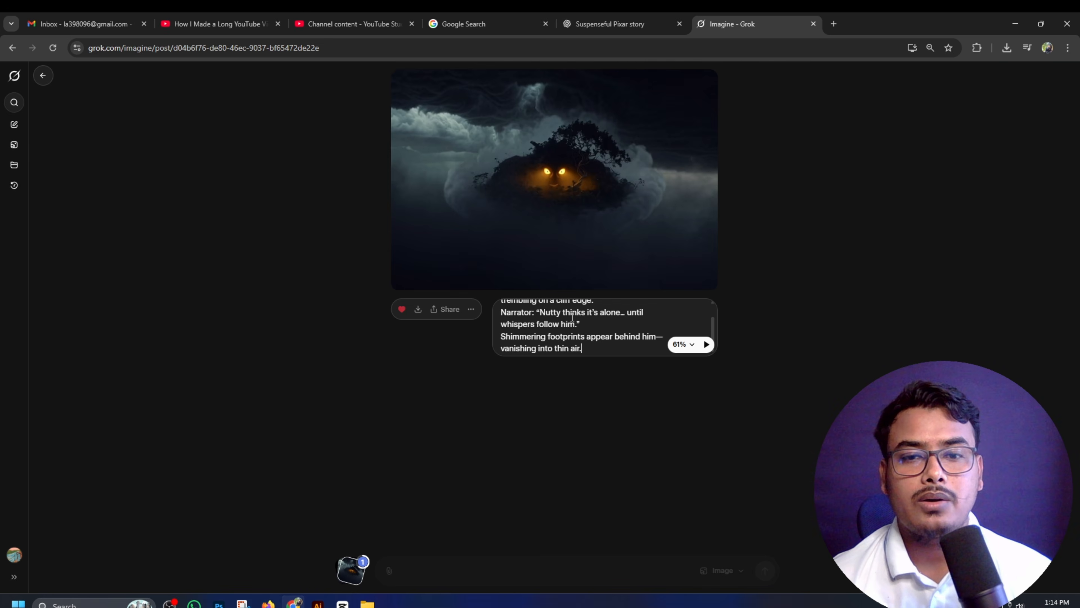
left_click(686, 344)
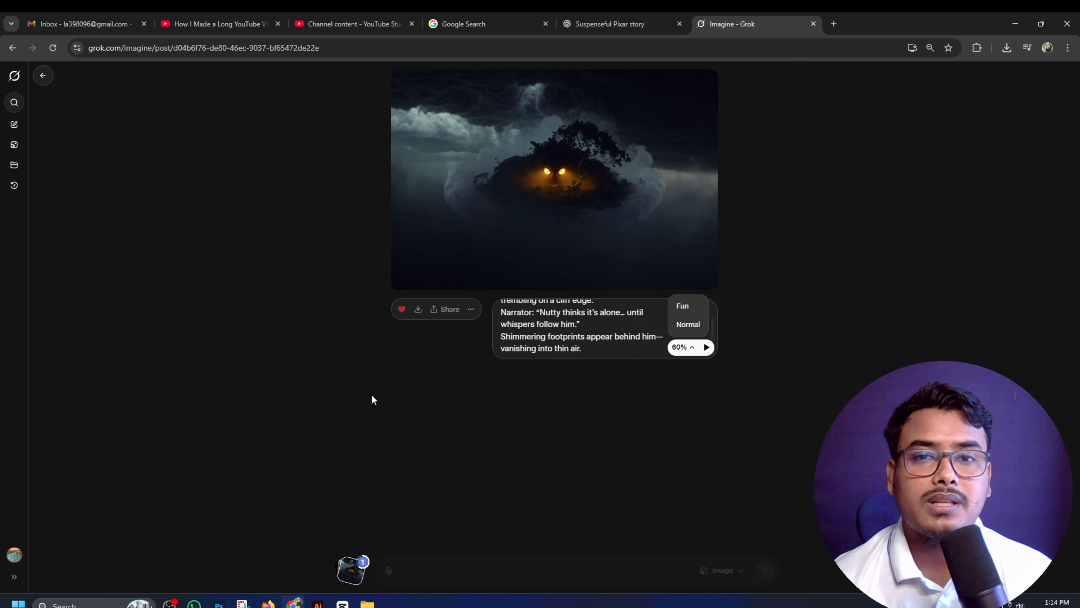
left_click(604, 22)
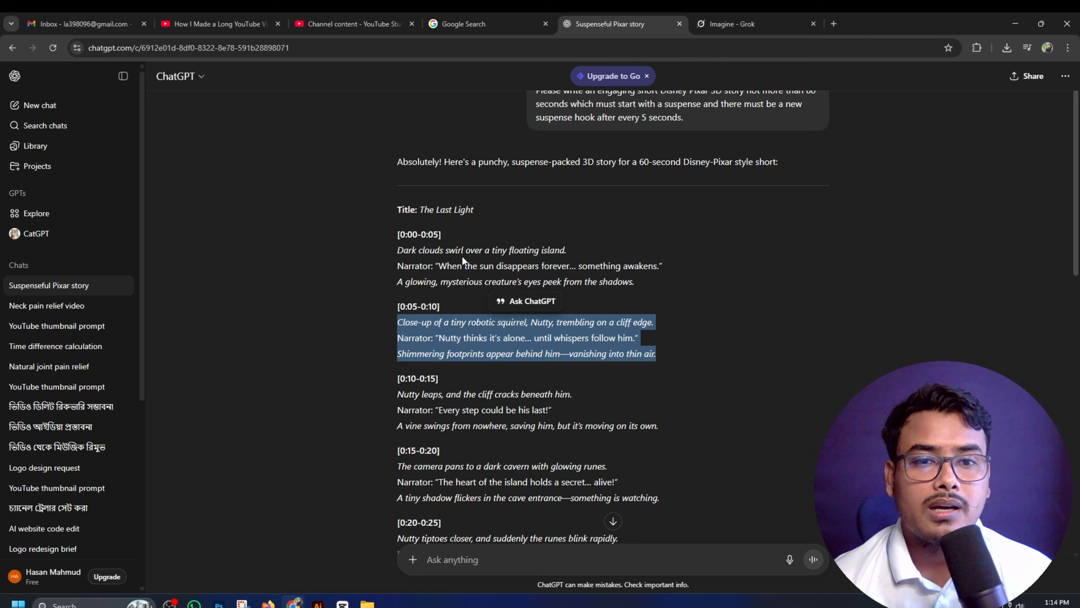
scroll(432, 439, "down", 3)
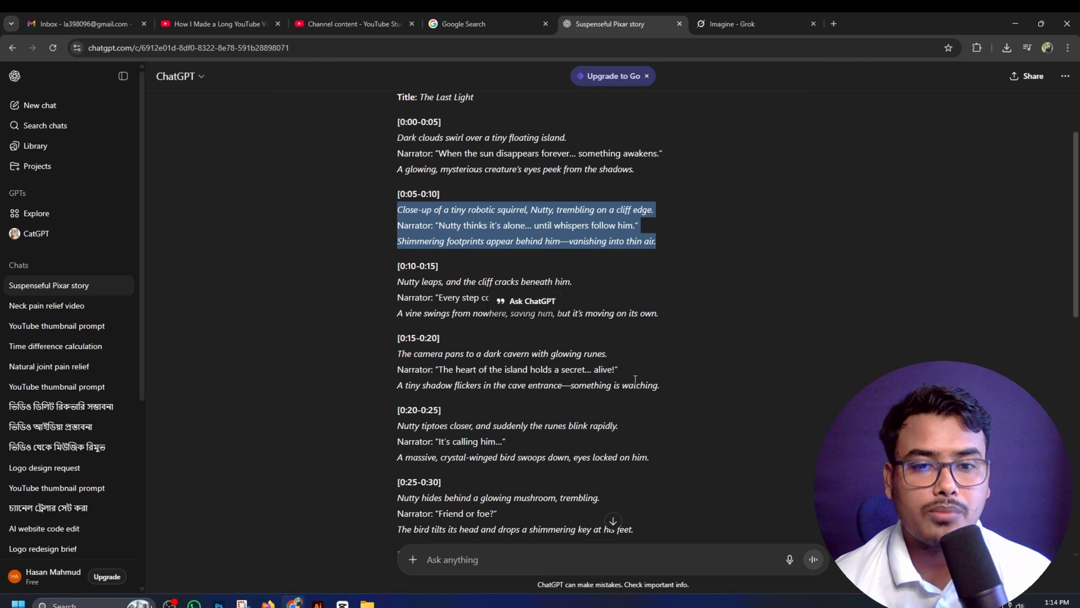
- Copy a frame of the generated squirrel video and start a new video from it in the Imagine favorites
left_click(733, 23)
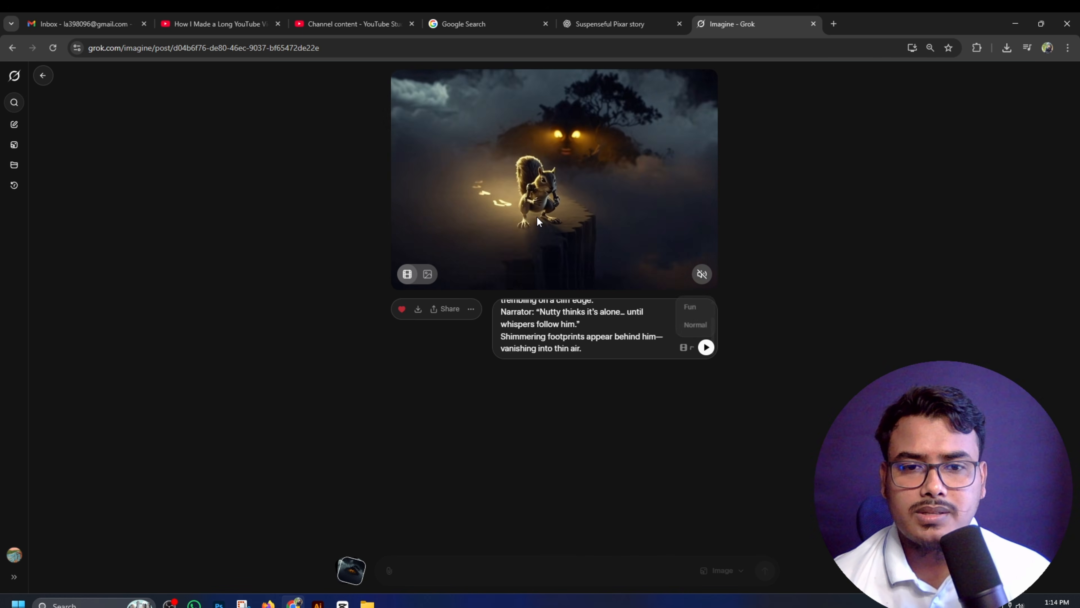
right_click(570, 169)
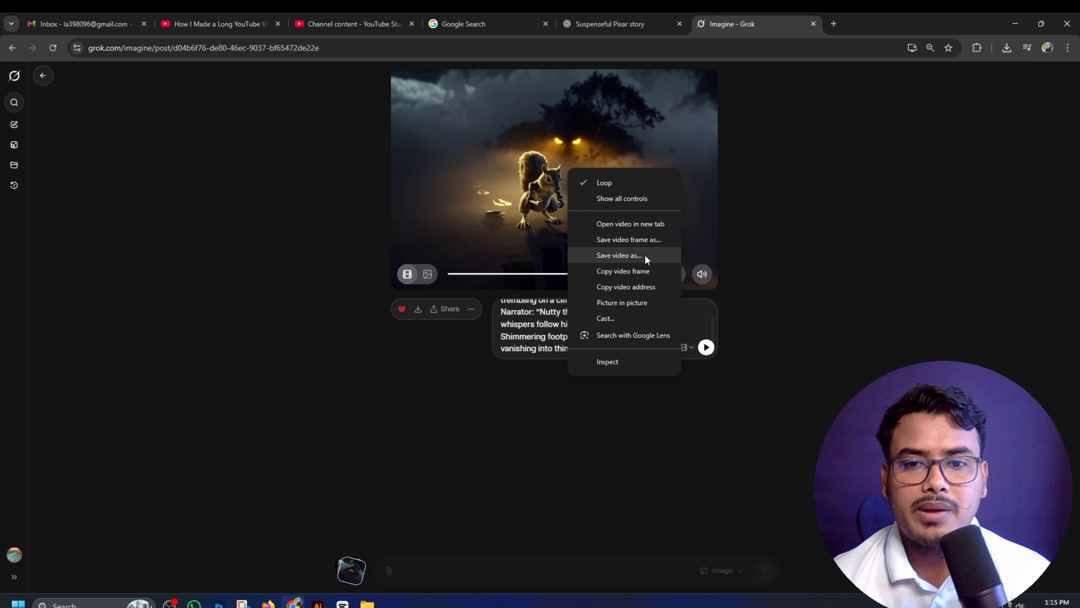
left_click(643, 271)
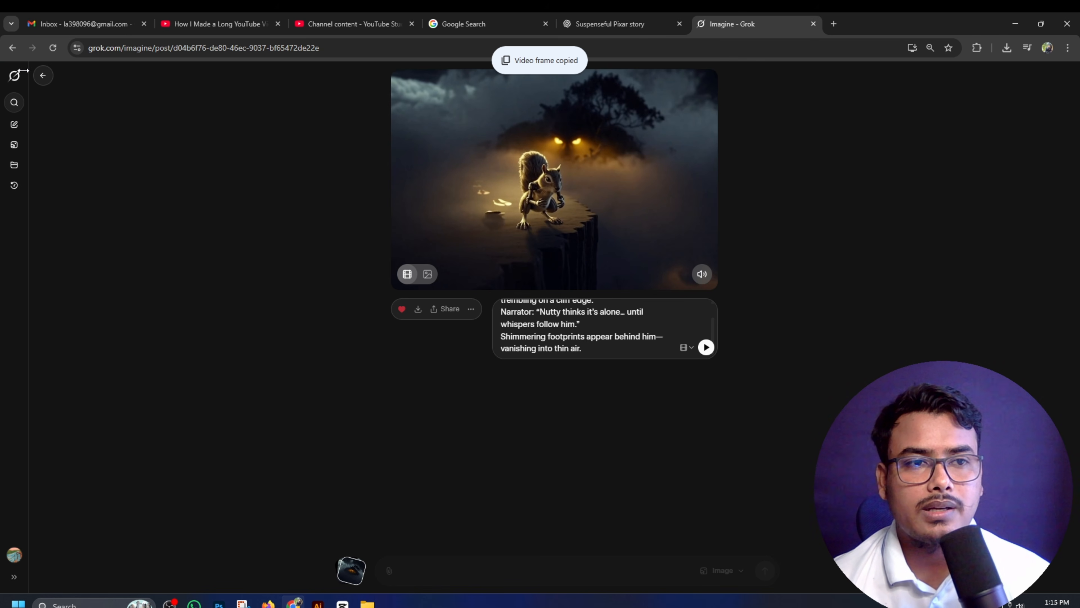
left_click(44, 77)
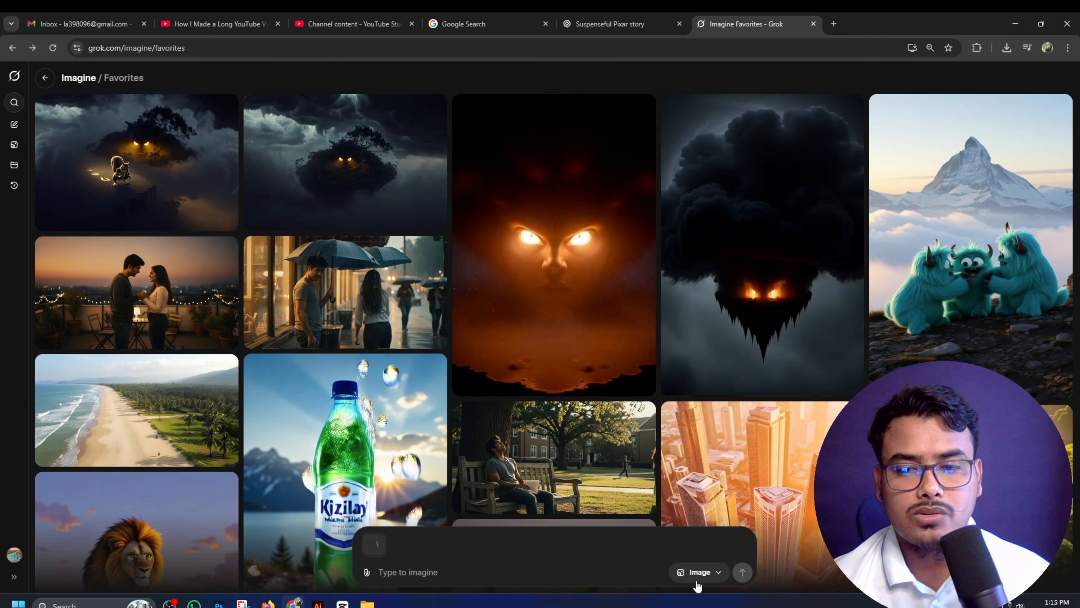
left_click(712, 574)
left_click(654, 508)
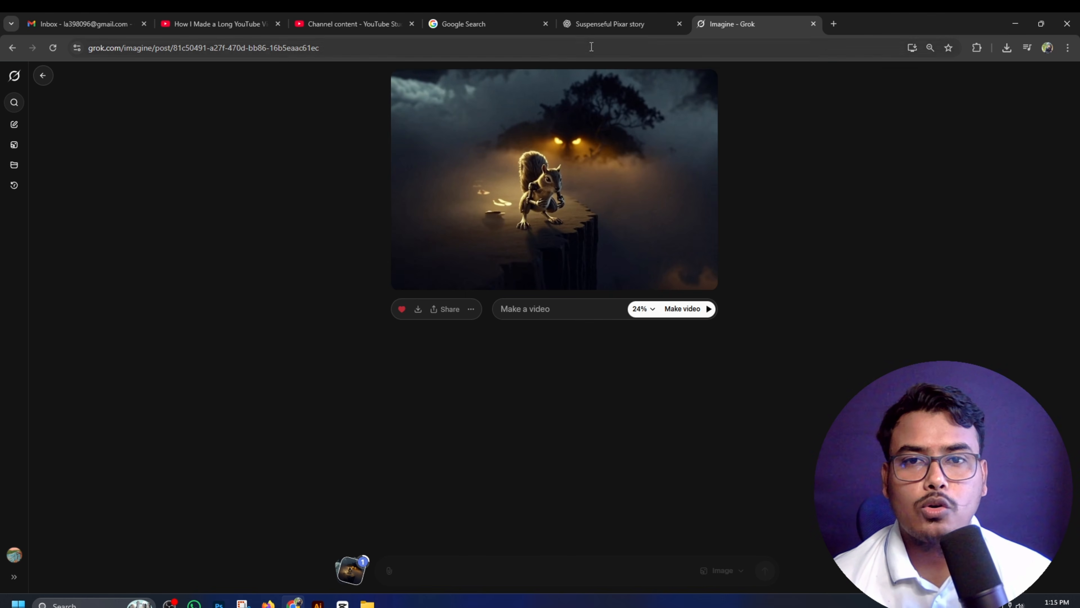
- Copy the [0:10-0:15] scene from the ChatGPT story into the squirrel frame's video prompt and submit it
left_click(600, 22)
left_click_drag(673, 310, 393, 290)
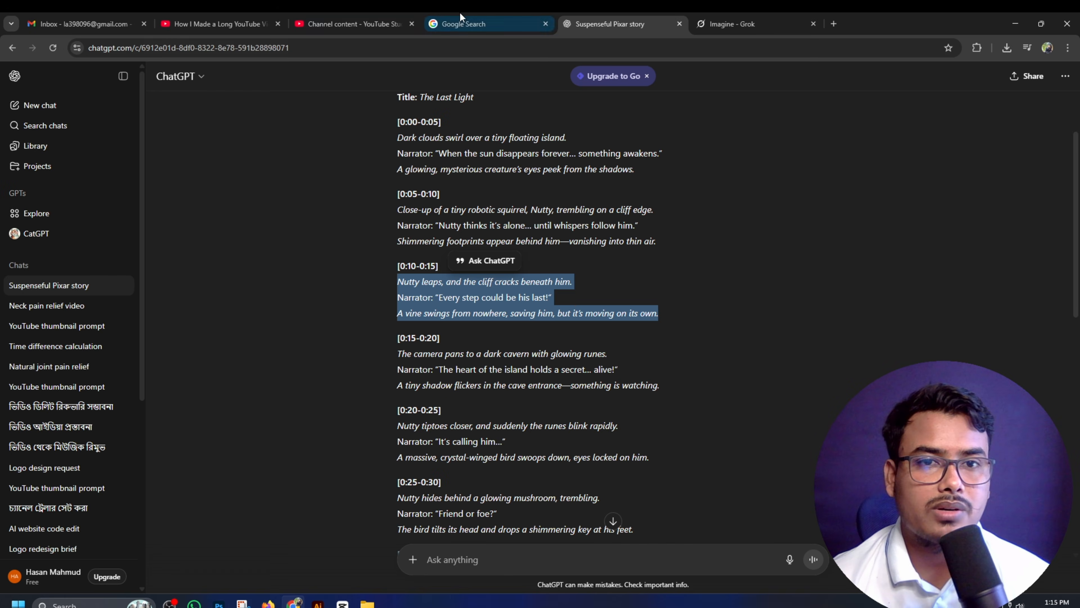
left_click(464, 24)
left_click(734, 22)
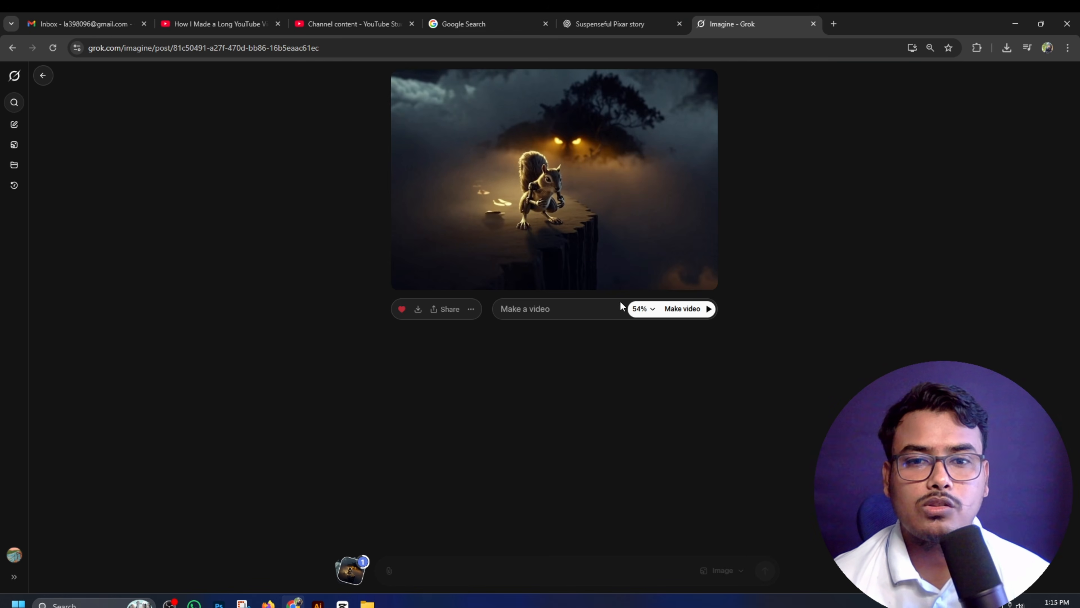
key("ctrl+v")
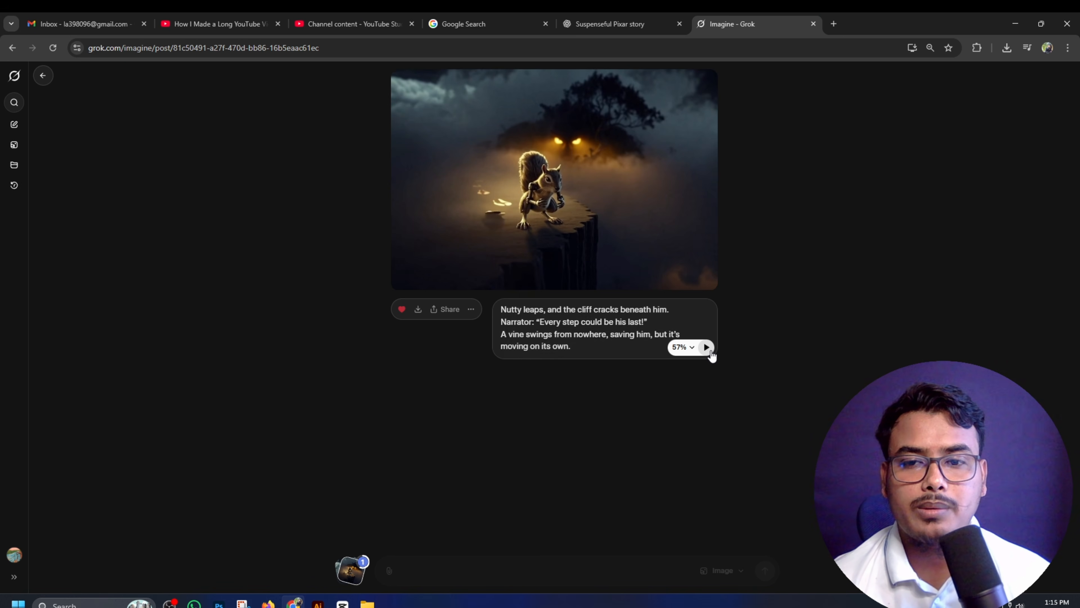
left_click(706, 346)
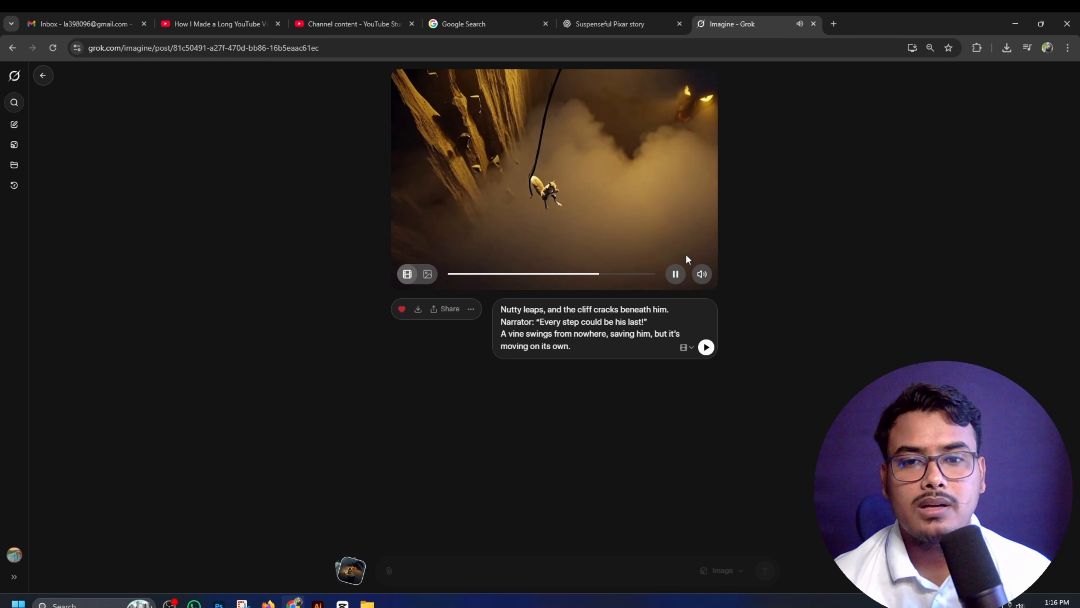
- Pause the cliff video on the squirrel hanging from the vine, copy that frame, and start a new video from it
left_click(675, 274)
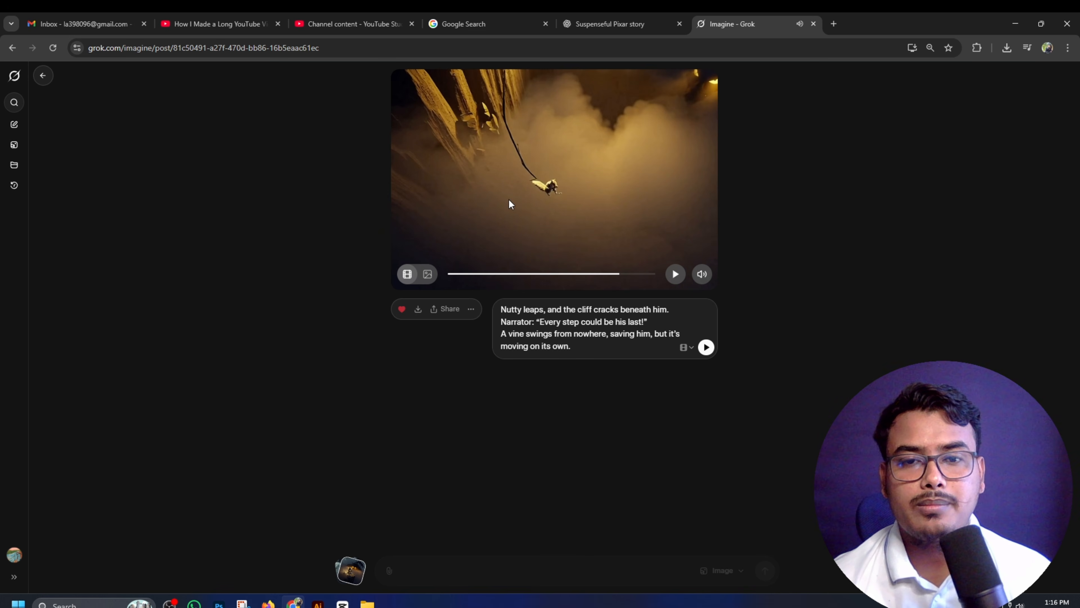
right_click(550, 144)
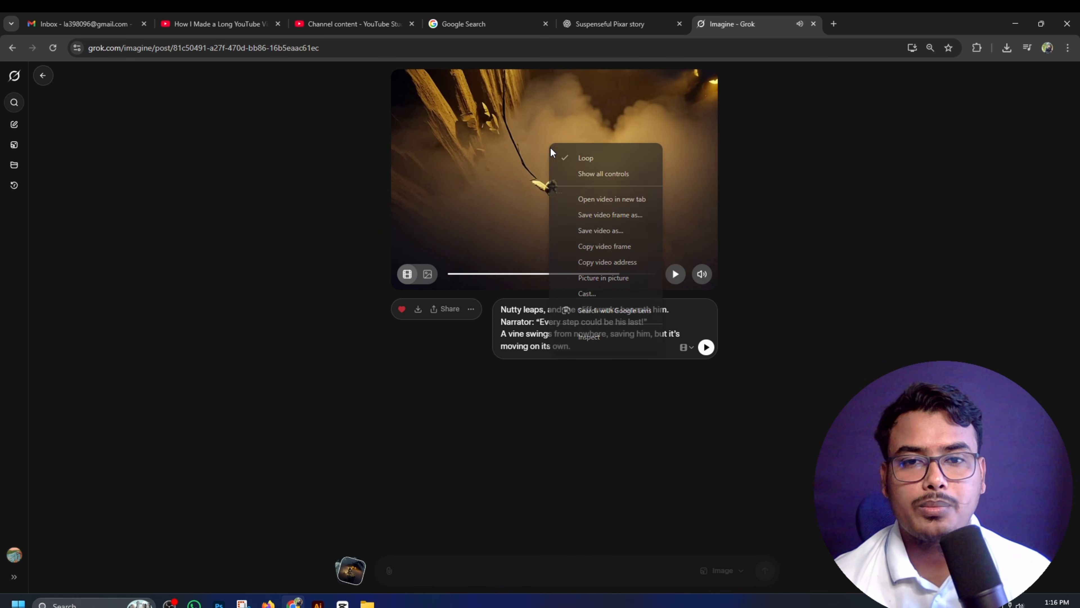
left_click(620, 246)
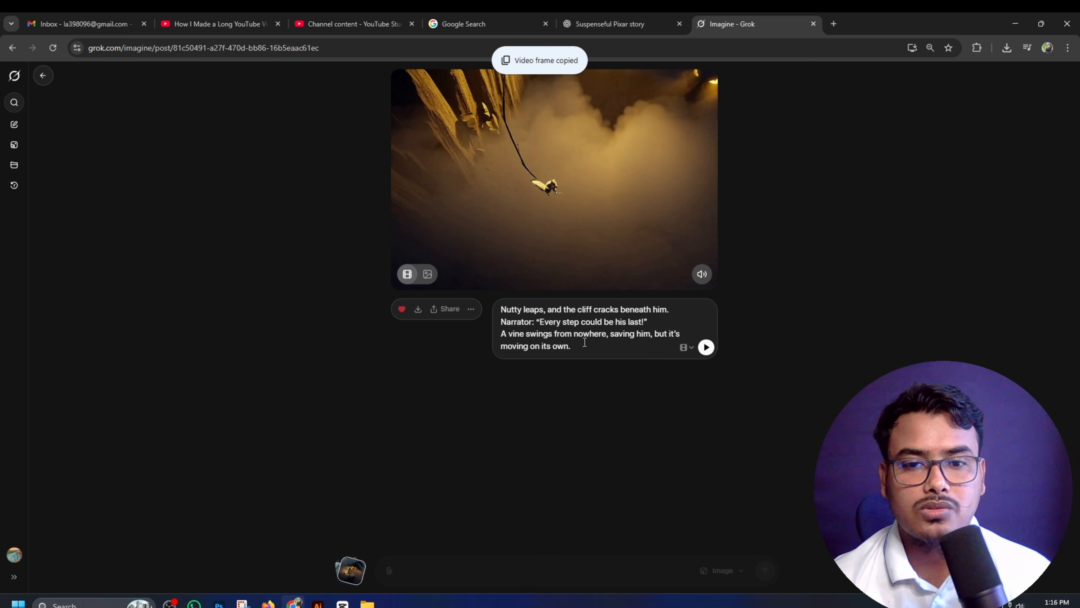
left_click(44, 77)
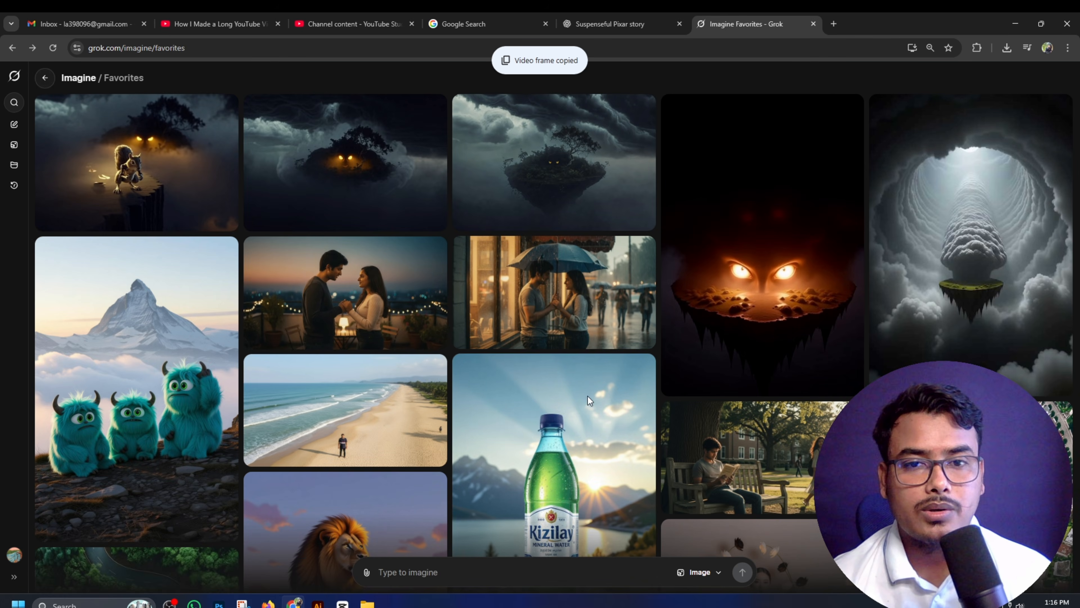
left_click(426, 564)
key("ctrl+v")
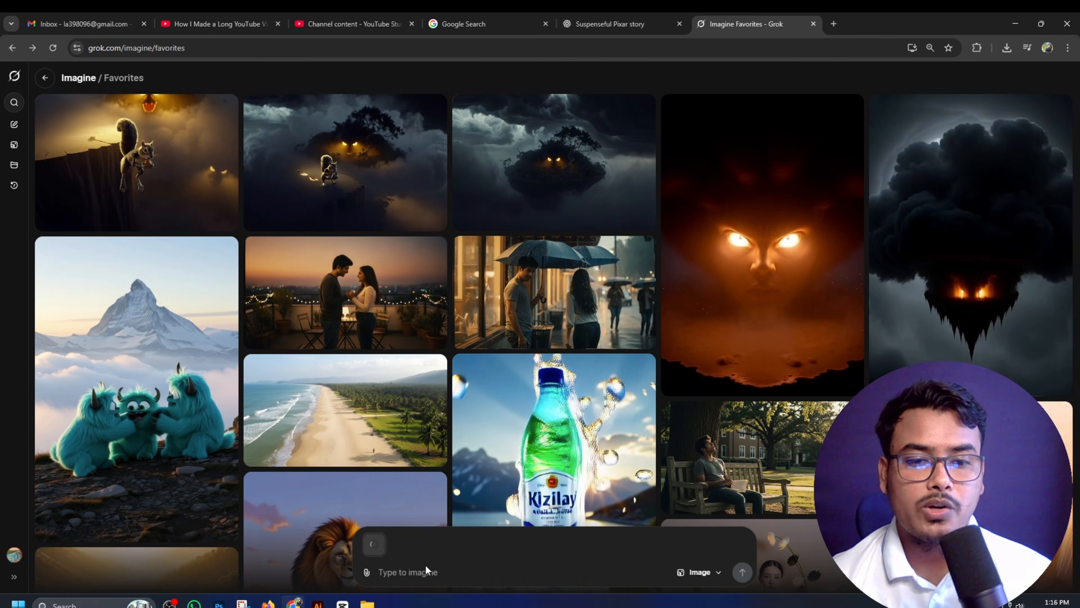
left_click(700, 572)
left_click(719, 521)
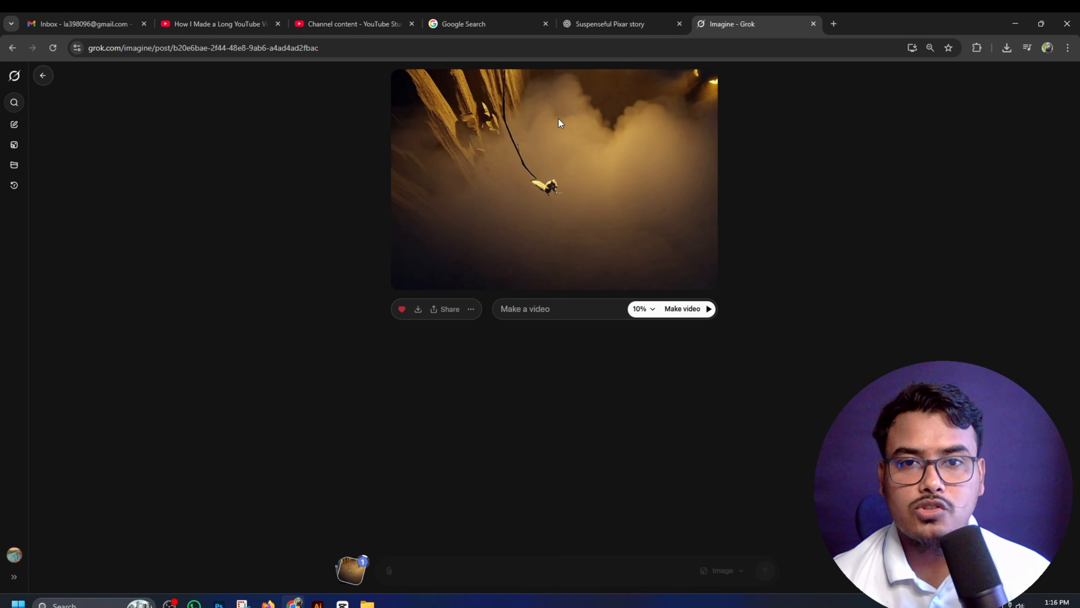
- Copy the [0:15-0:20] scene from the ChatGPT story into the vine frame's video prompt and submit it
left_click(604, 17)
left_click_drag(659, 385, 372, 363)
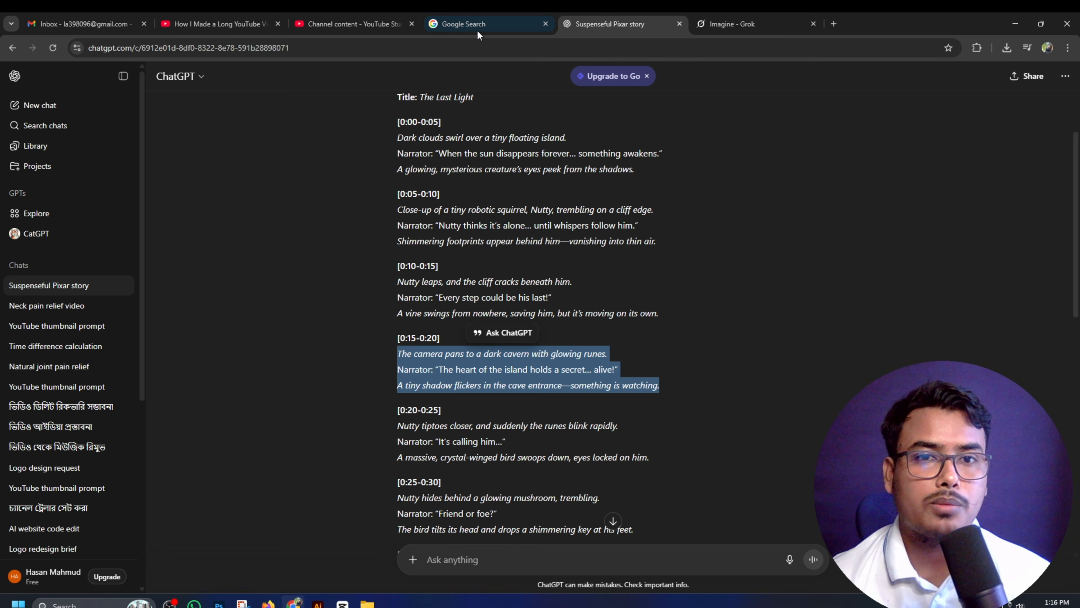
left_click(732, 24)
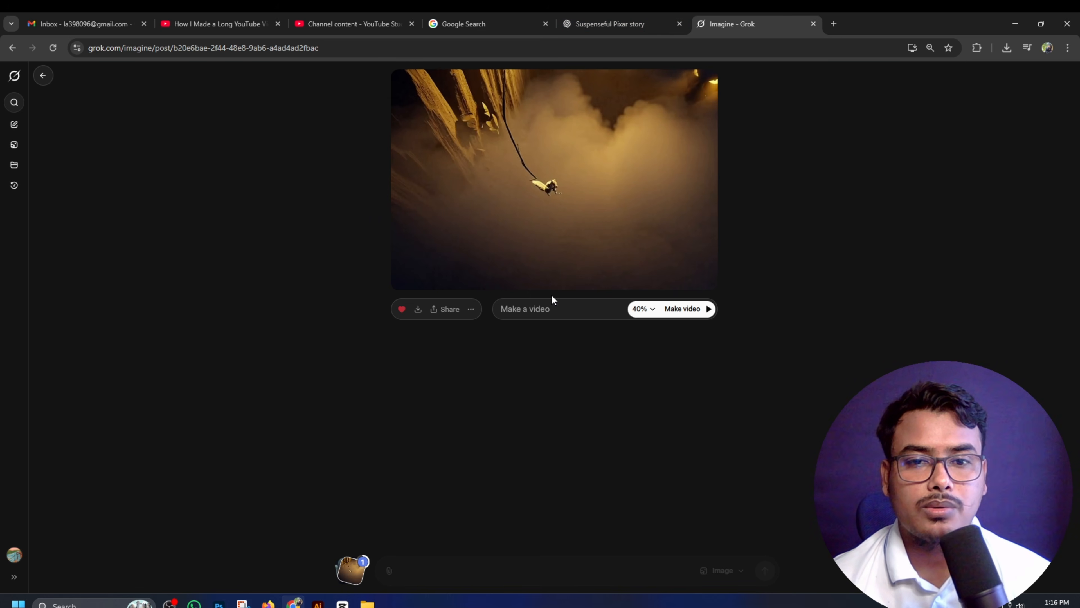
key("ctrl+v")
left_click(710, 350)
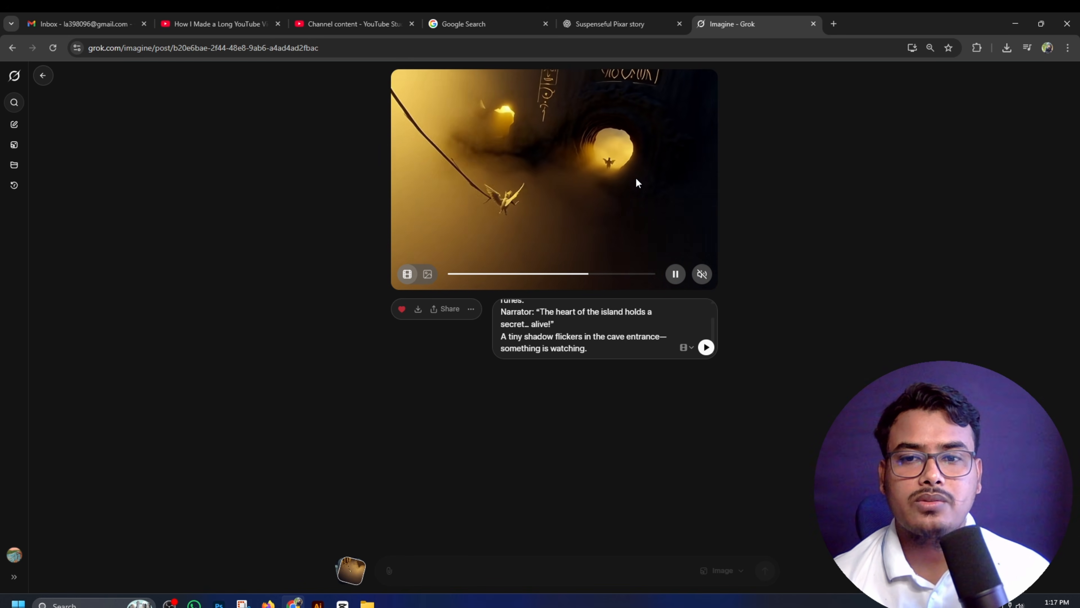
- Pause the cavern video near its end, copy the frame with the shadow in the cave entrance, and start a new video from it
left_click(678, 276)
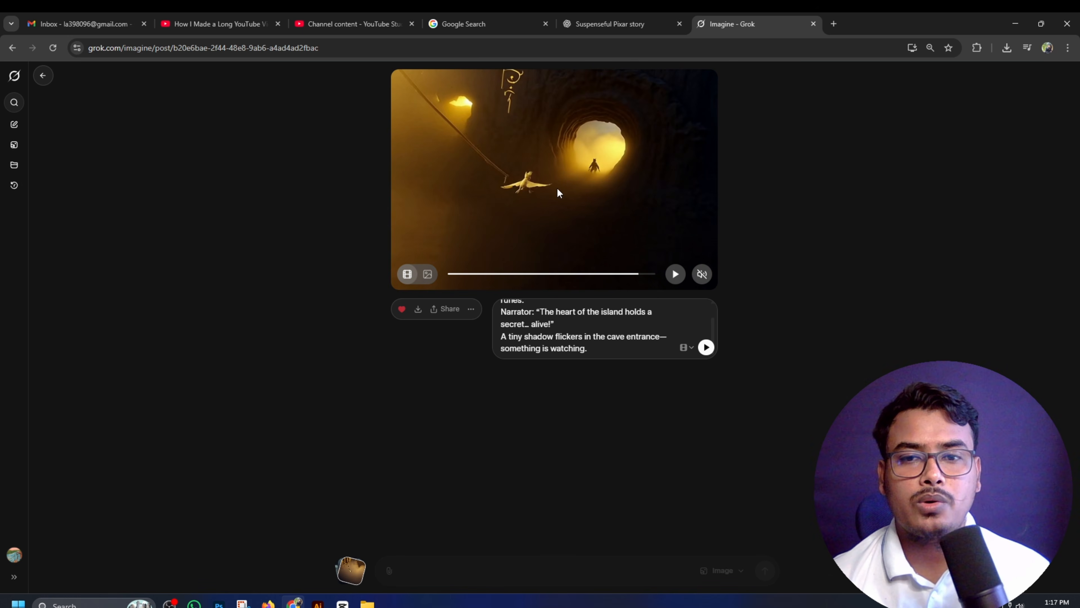
right_click(567, 157)
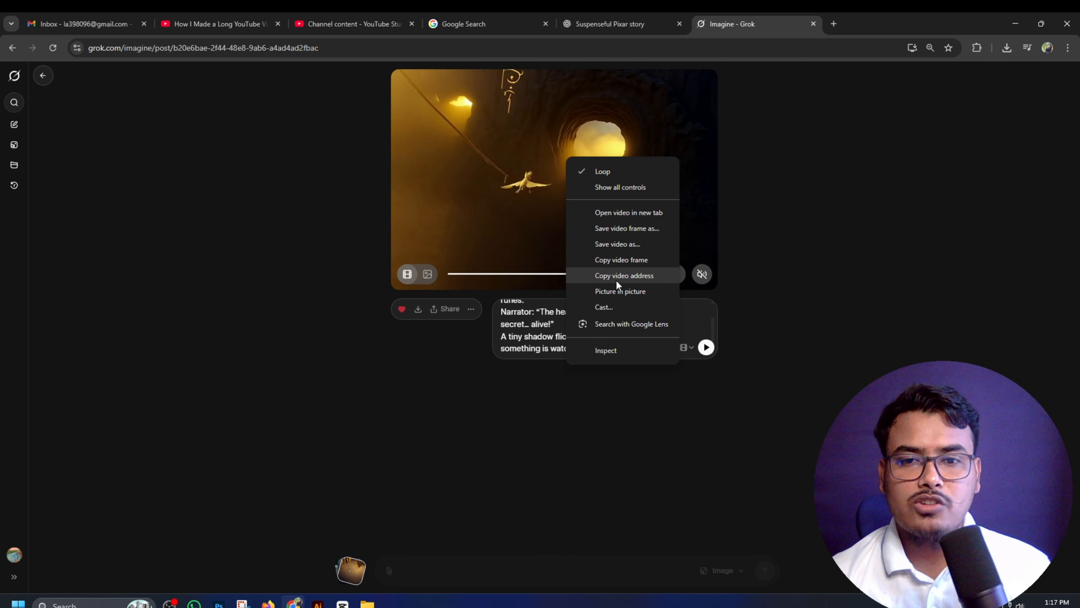
left_click(624, 260)
left_click(40, 83)
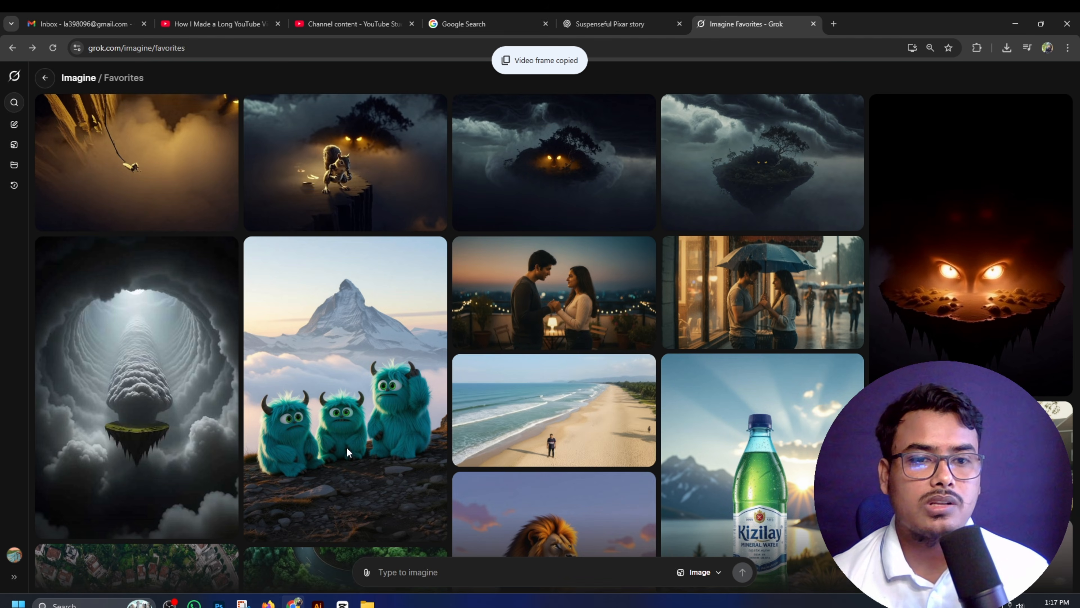
left_click(470, 562)
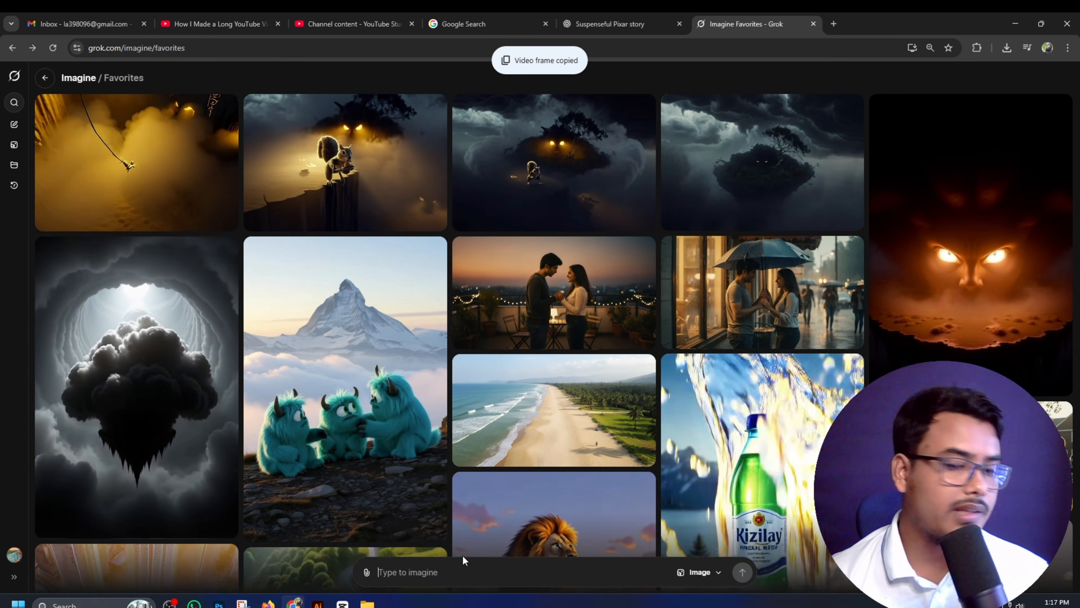
key("ctrl+v")
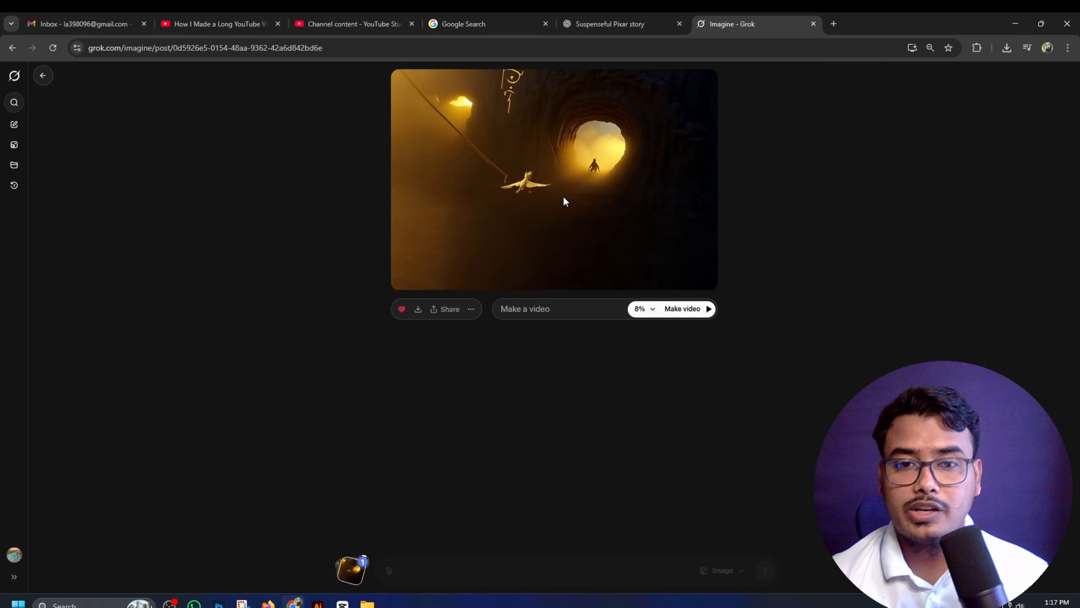
- Copy the [0:20-0:25] scene from the ChatGPT story into the cave-shadow frame's video prompt and submit it
left_click(604, 17)
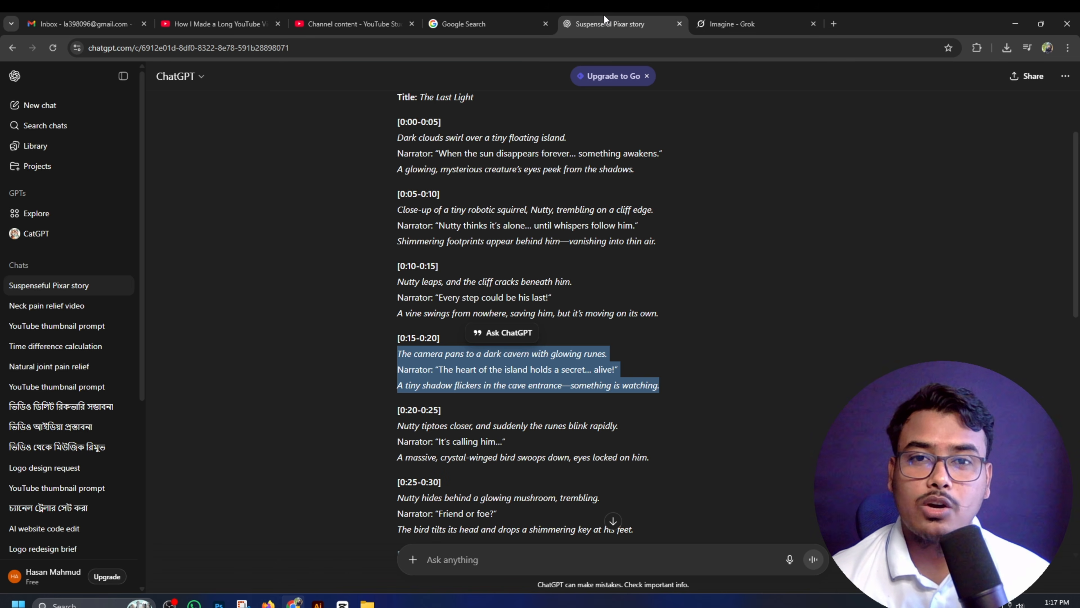
scroll(658, 343, "down", 3)
left_click_drag(658, 343, 385, 314)
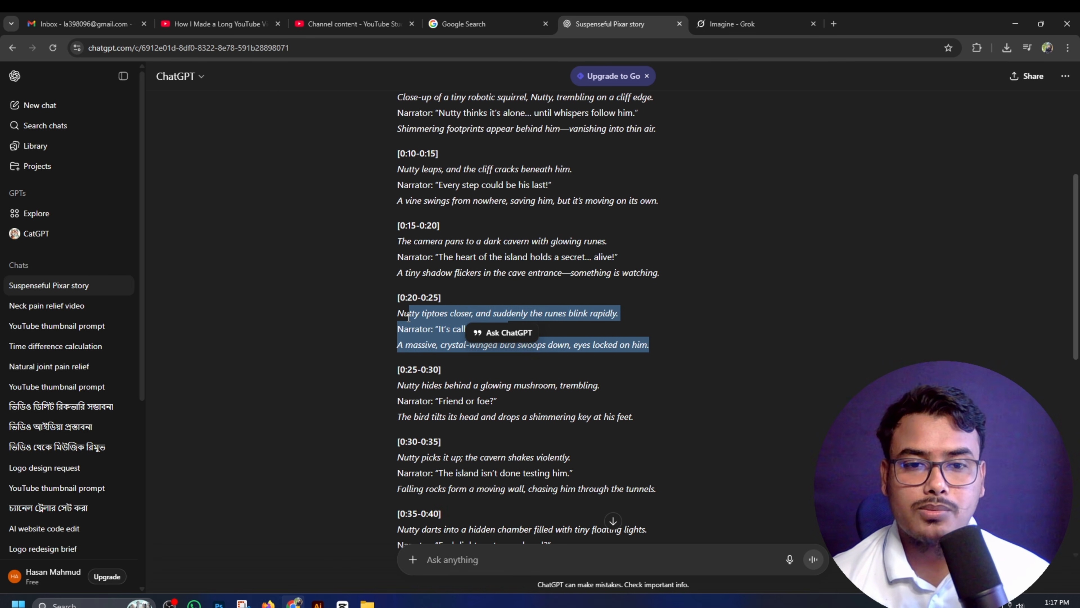
left_click(745, 17)
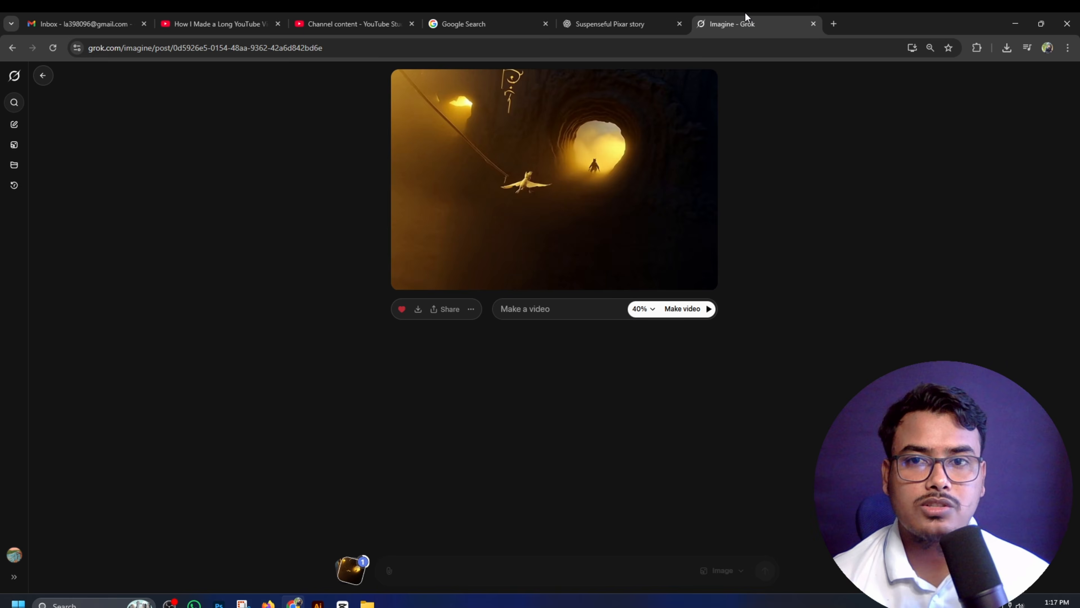
key("ctrl+v")
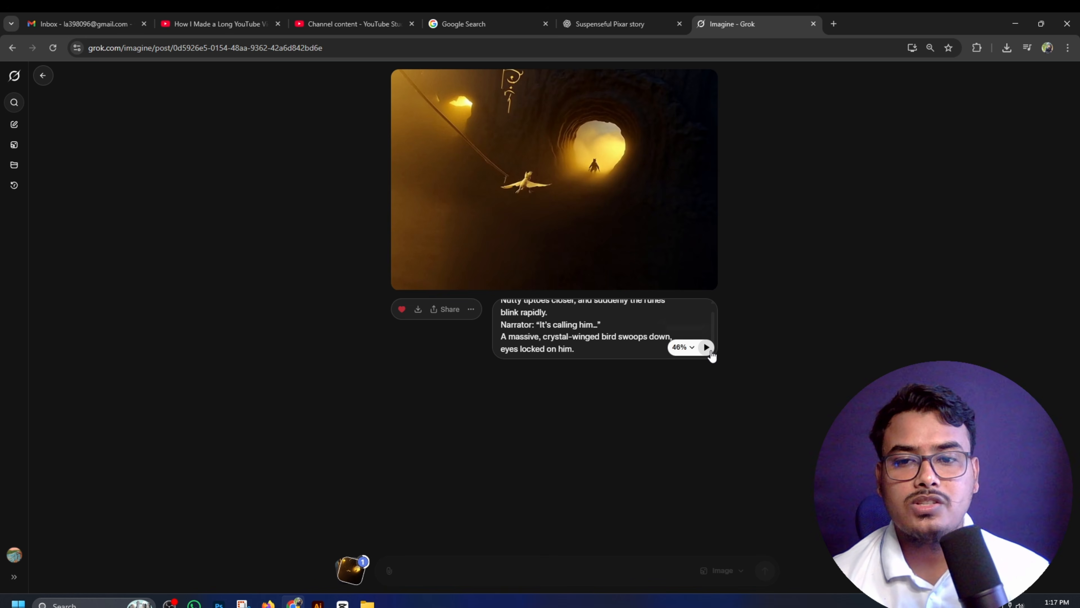
left_click(706, 347)
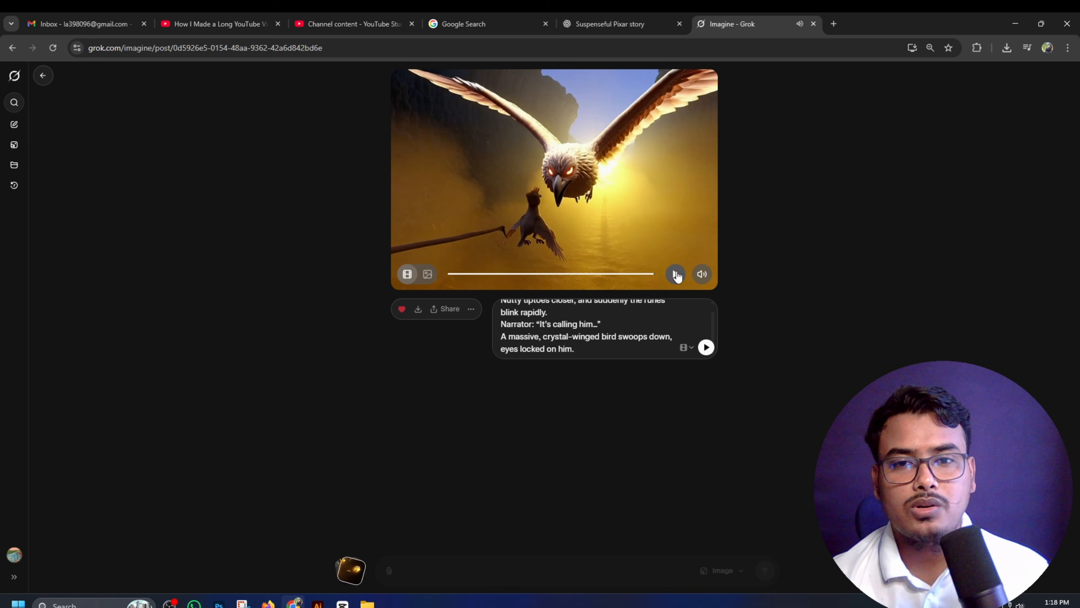
- Copy the end frame of the video with the giant bird swooping down and start a new video from it
right_click(594, 145)
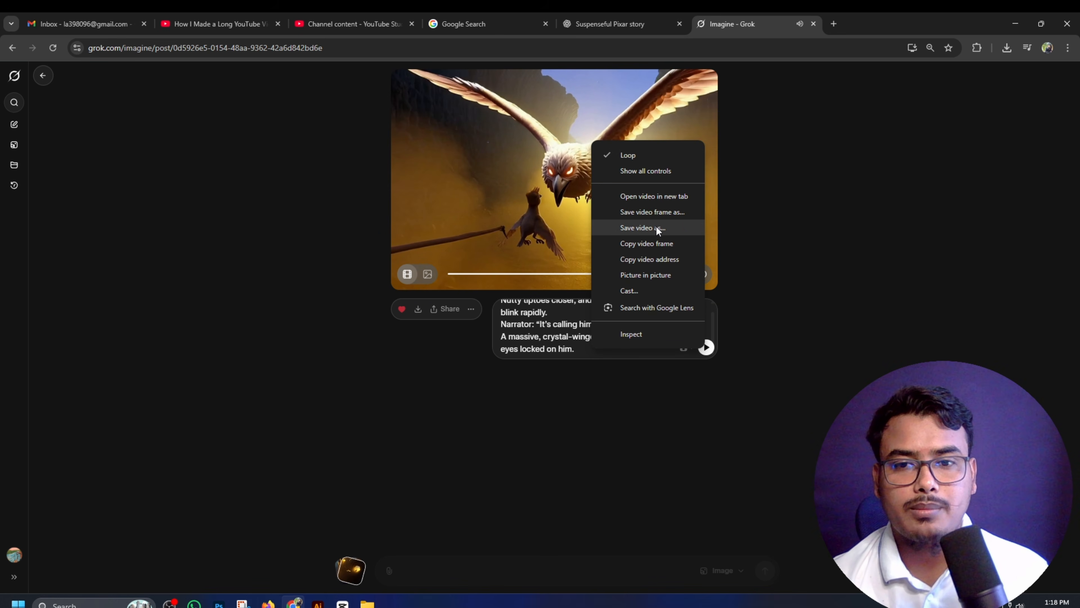
left_click(663, 214)
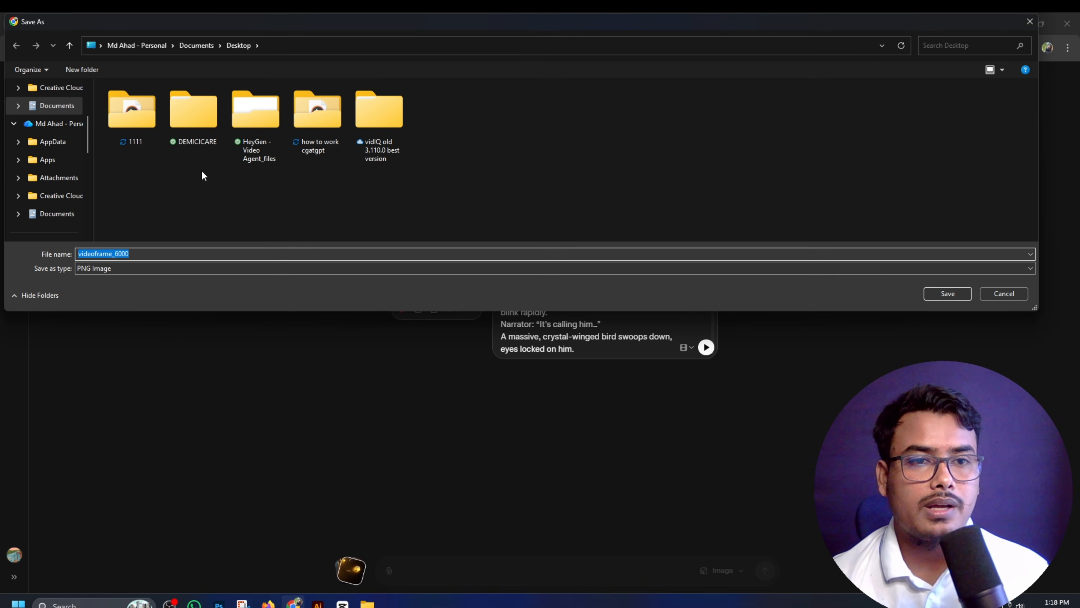
left_click(1029, 22)
right_click(571, 183)
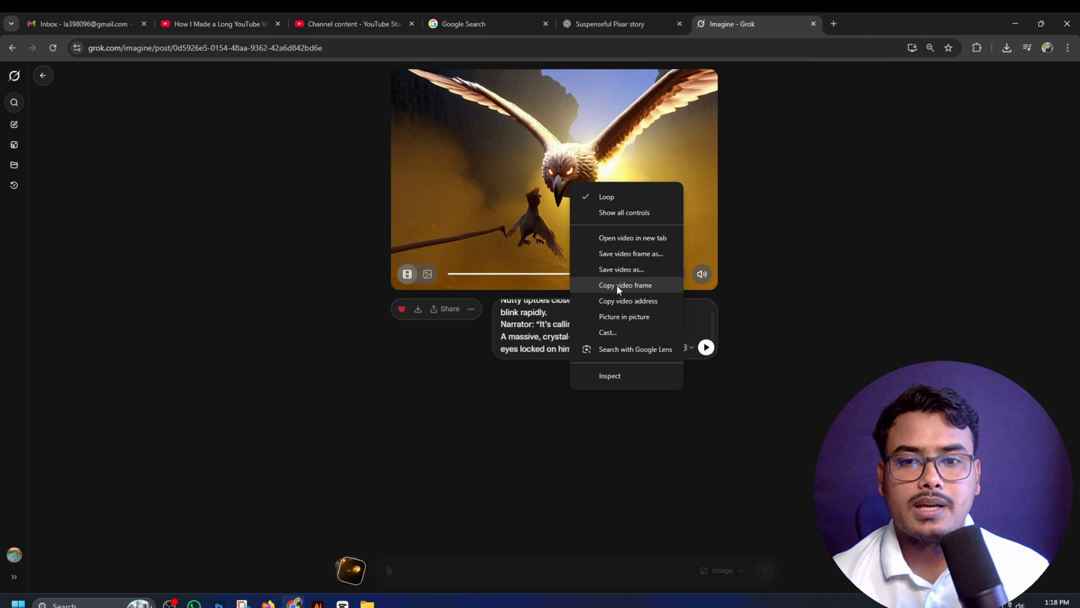
left_click(634, 285)
left_click(43, 75)
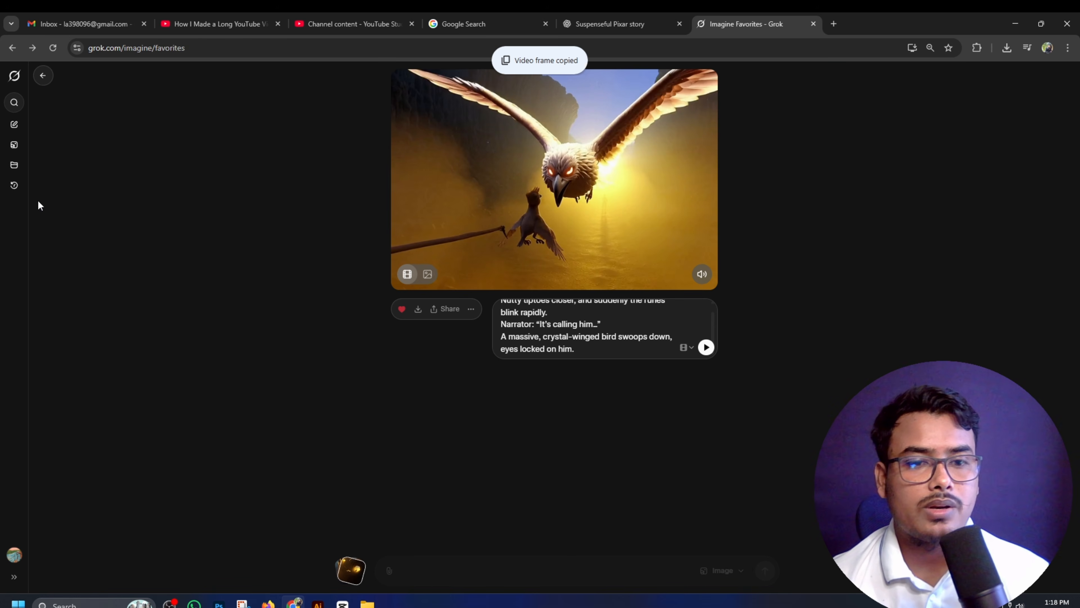
key("ctrl+v")
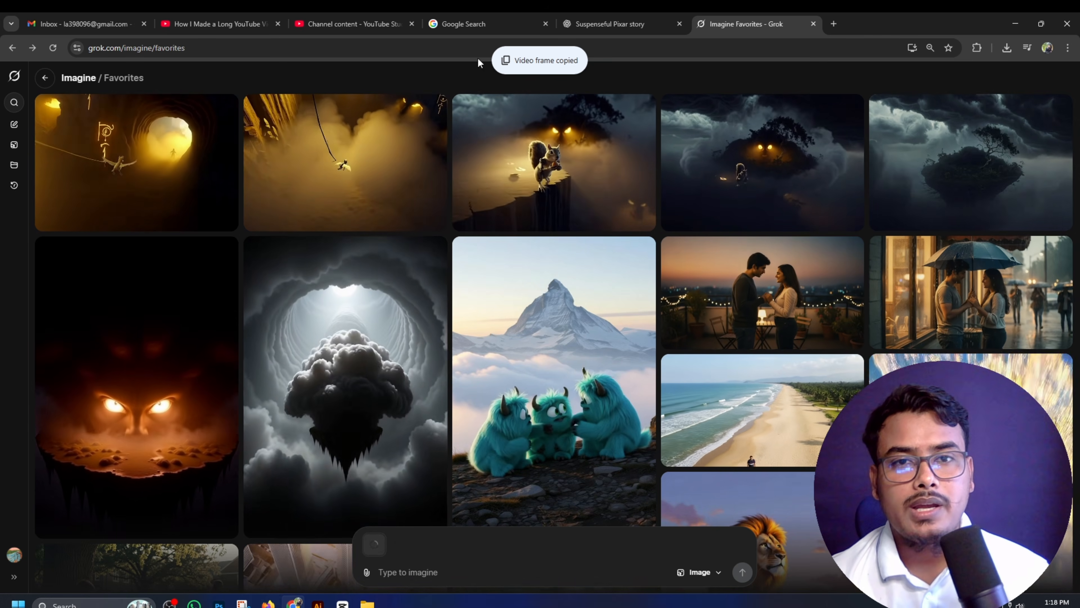
- Copy the [0:25-0:30] scene from the ChatGPT story into the bird frame's video prompt and submit it
left_click(589, 22)
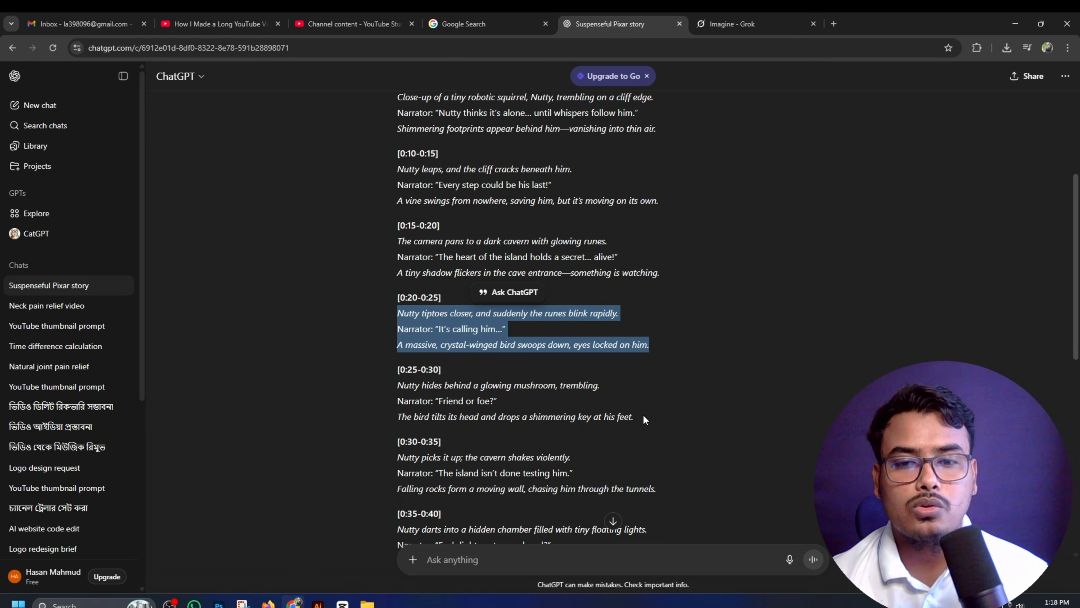
left_click_drag(644, 419, 399, 383)
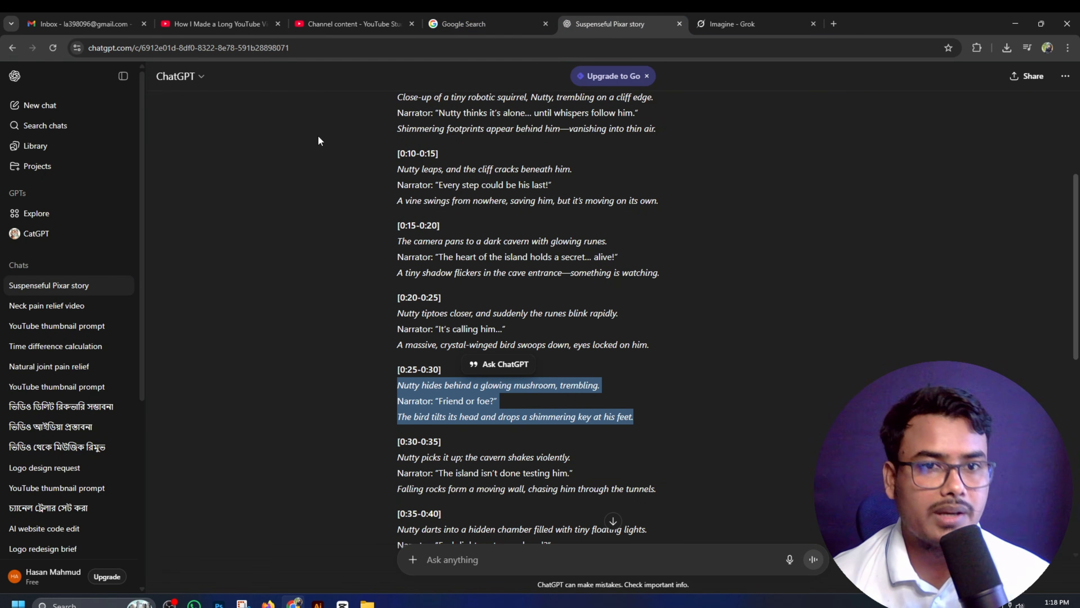
left_click(731, 24)
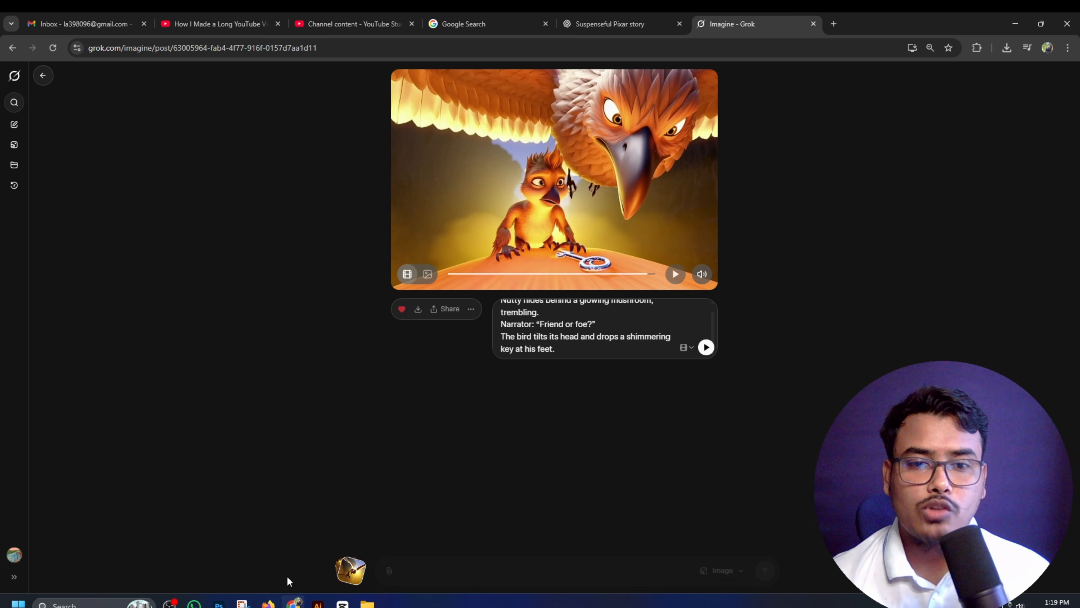
- From the Grok favorites, download the squirrel-and-island video, the cliff leap video and the vine video
left_click(345, 577)
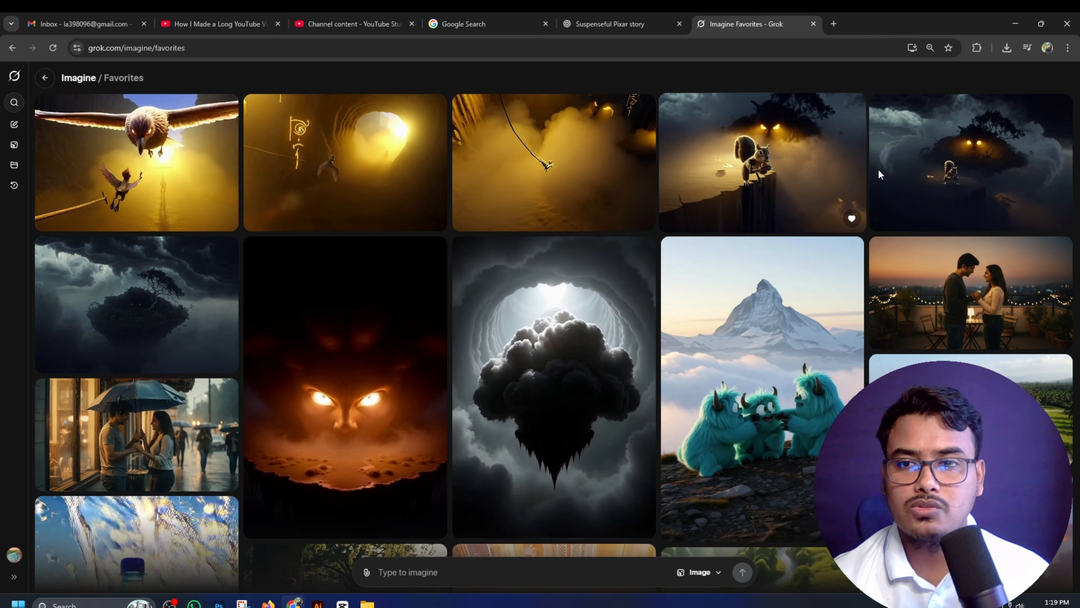
left_click(964, 160)
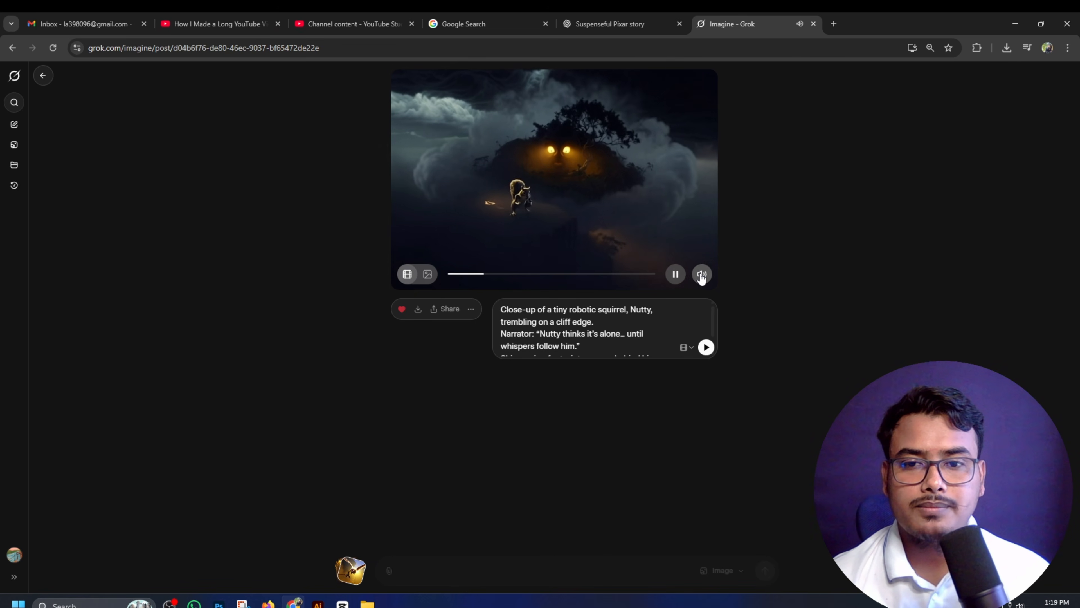
scroll(323, 309, "down", 1)
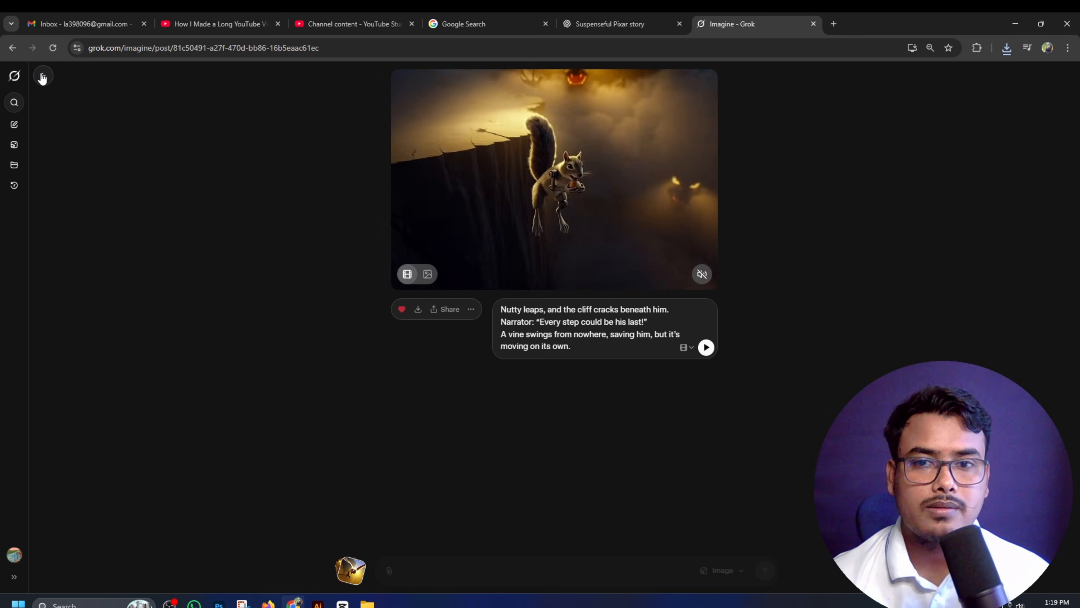
left_click(43, 75)
left_click(78, 130)
left_click(42, 75)
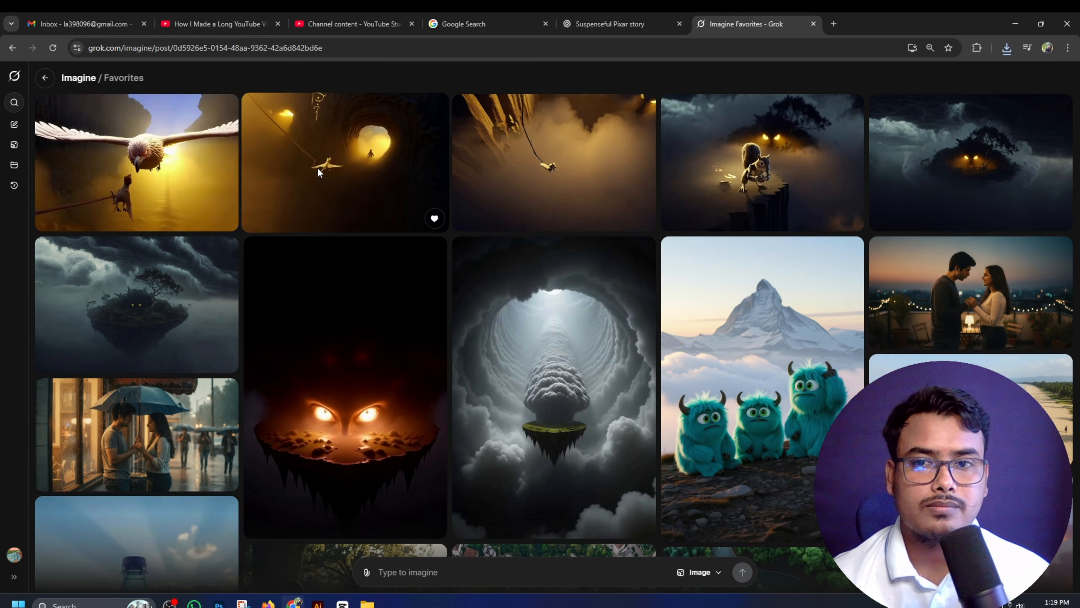
- Download the cavern video and the giant bird video from the Grok favorites
left_click(434, 218)
left_click(418, 309)
left_click(43, 76)
left_click(170, 170)
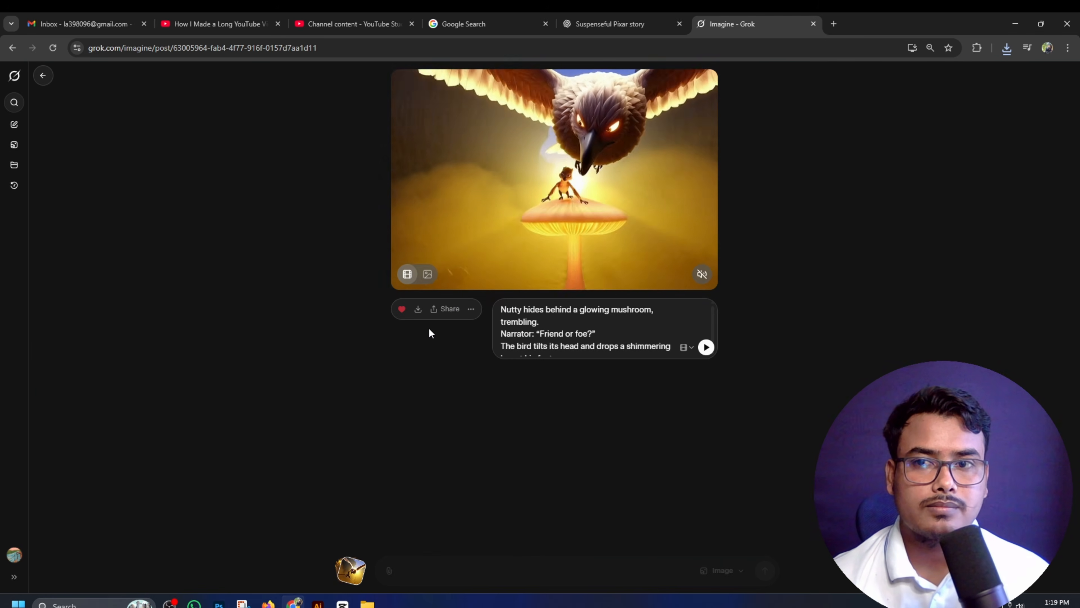
left_click(39, 80)
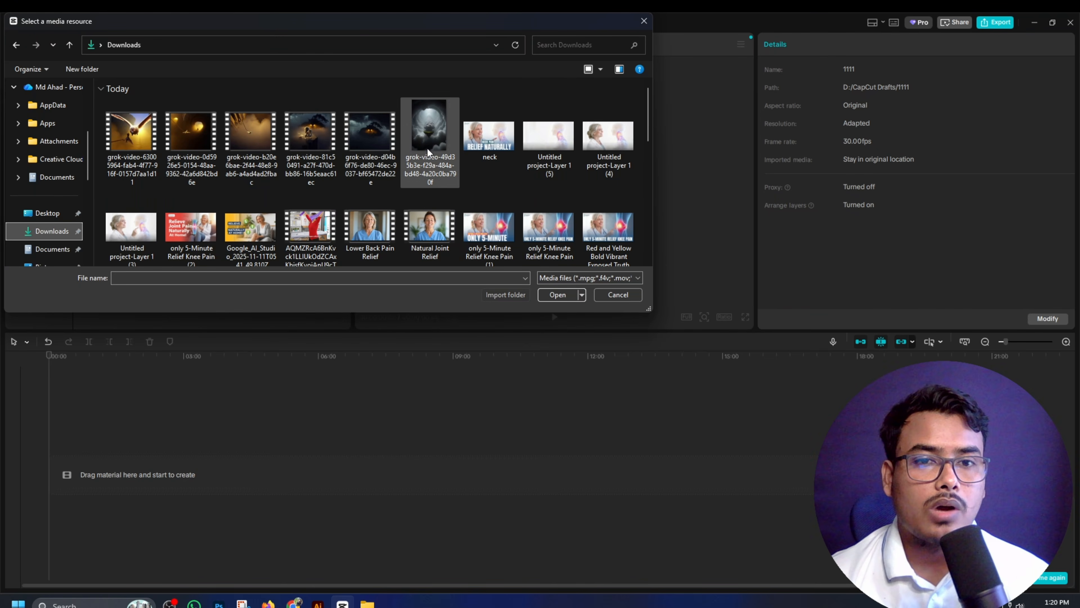
- In CapCut, import the five newly downloaded Grok videos from the Downloads folder
left_click(376, 136)
left_click(137, 141, "shift")
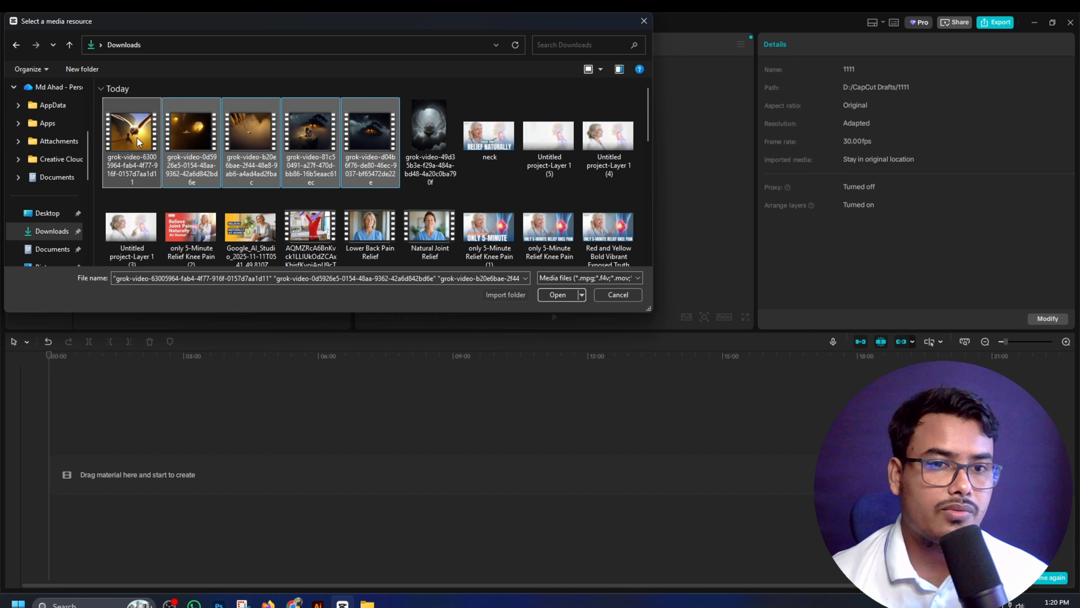
left_click(560, 290)
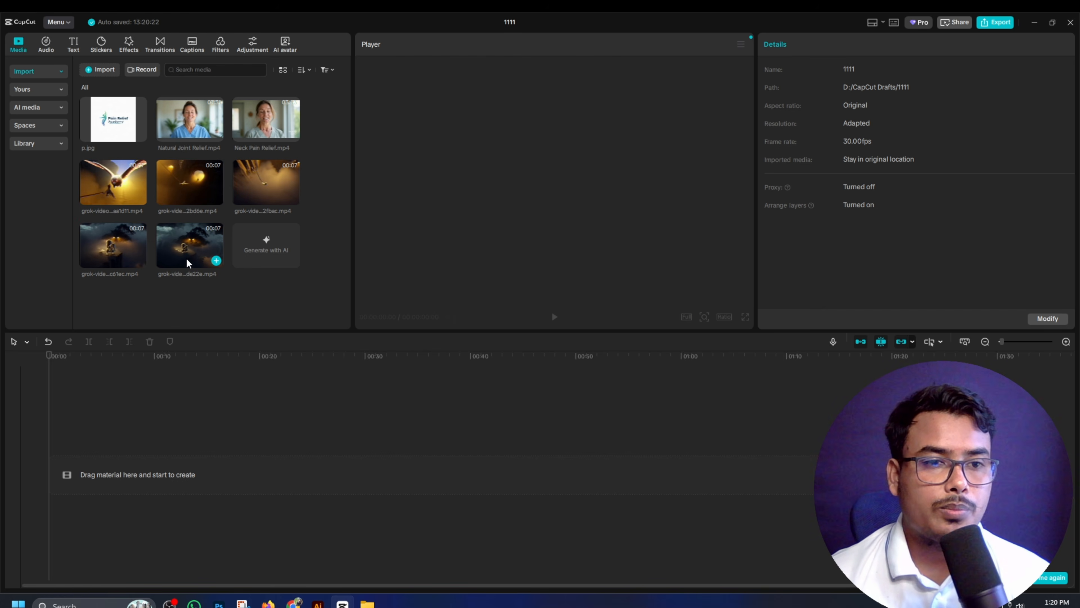
- Place the five Grok clips end to end on the main track in story order: island, cliff, vine, cavern, bird
left_click_drag(189, 255, 113, 458)
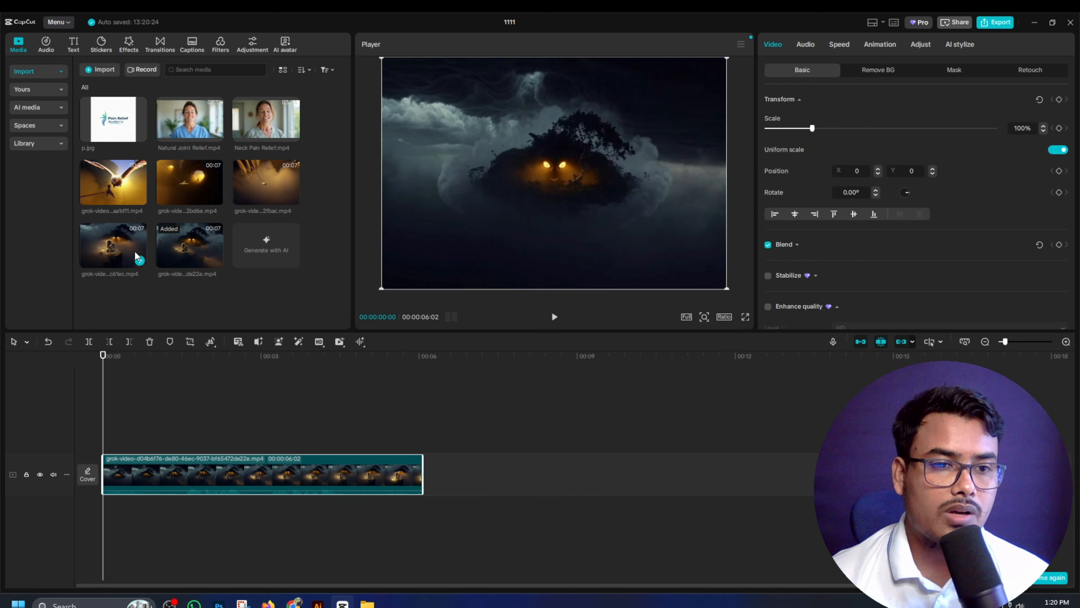
left_click_drag(137, 253, 421, 463)
left_click_drag(294, 198, 753, 463)
left_click_drag(190, 183, 595, 434)
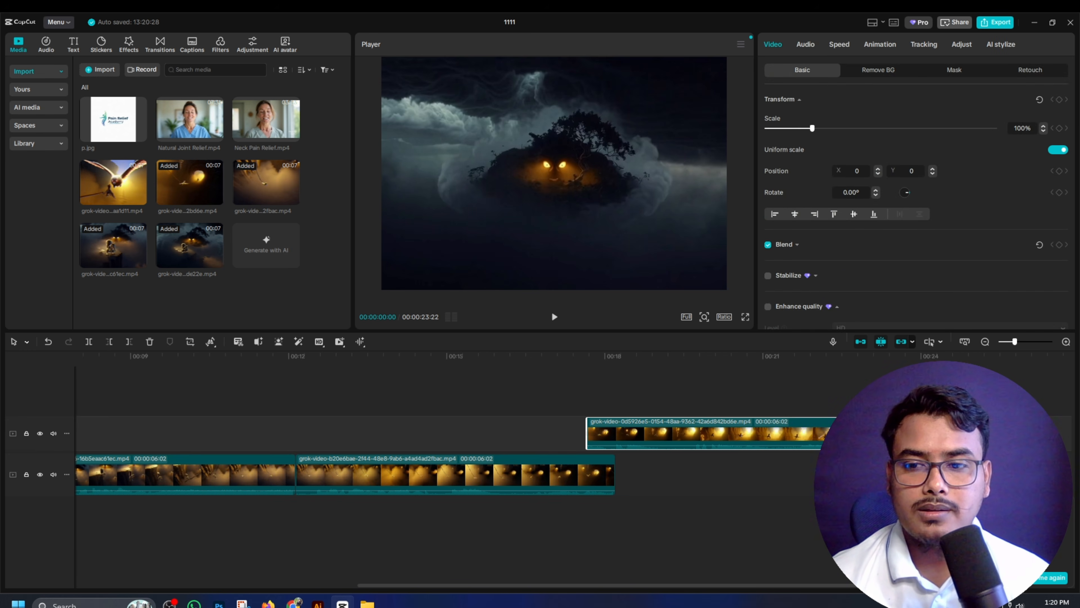
left_click_drag(1020, 342, 1009, 342)
left_click_drag(425, 447, 426, 484)
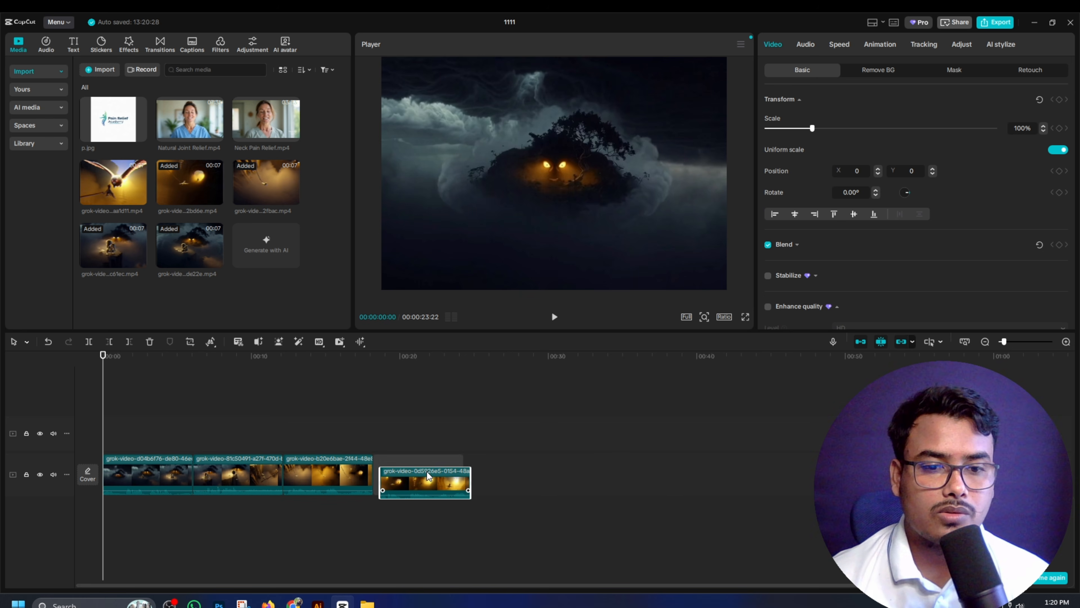
left_click_drag(138, 196, 494, 466)
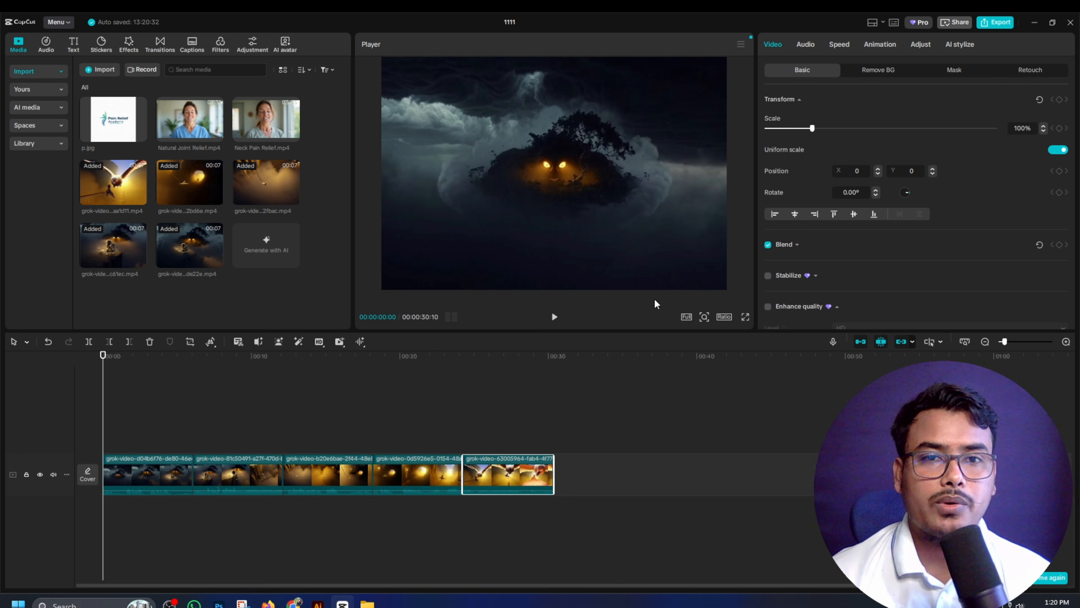
- Try the 9:16 and 1.85:1 aspect ratios for the project
left_click(725, 318)
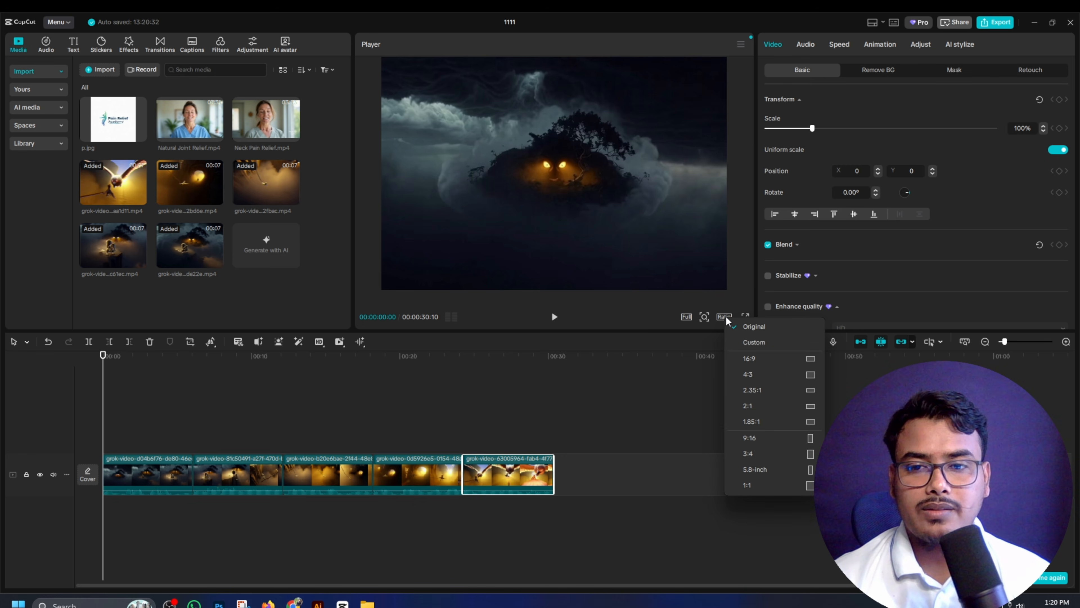
left_click(787, 445)
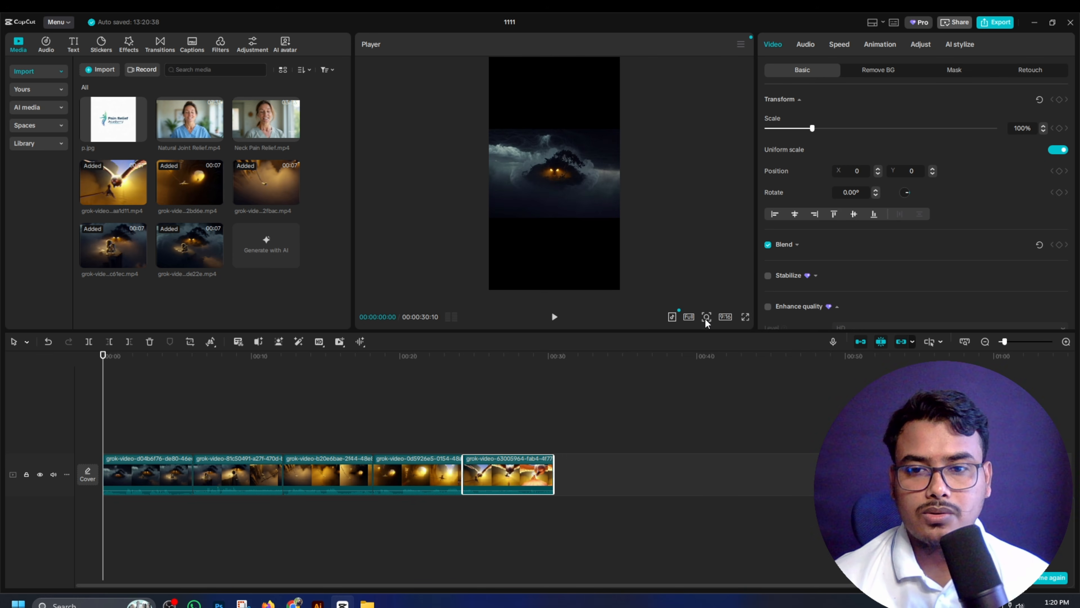
left_click(689, 317)
left_click(744, 326)
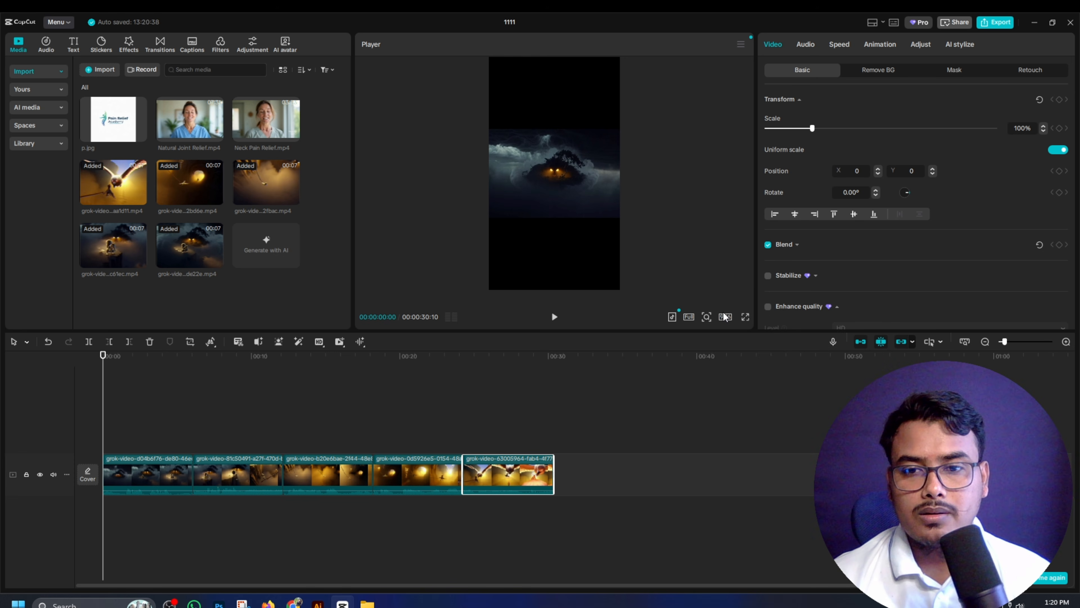
left_click(726, 317)
left_click(816, 423)
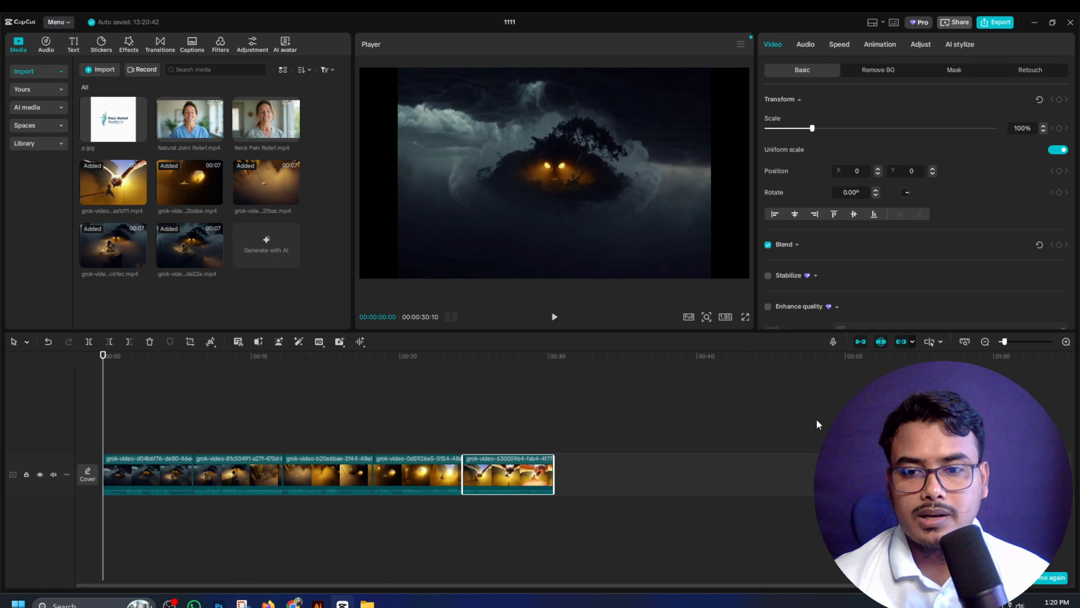
- Set the project's aspect ratio to 16:9 and enlarge all five clips to fill the frame width
left_click(724, 318)
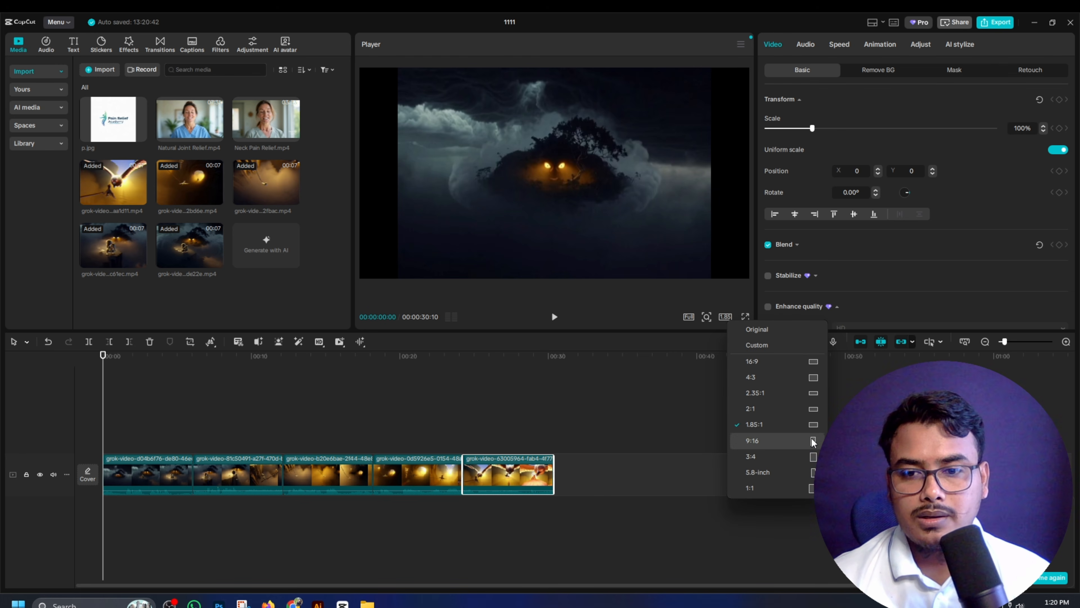
left_click(815, 364)
left_click_drag(697, 529, 89, 428)
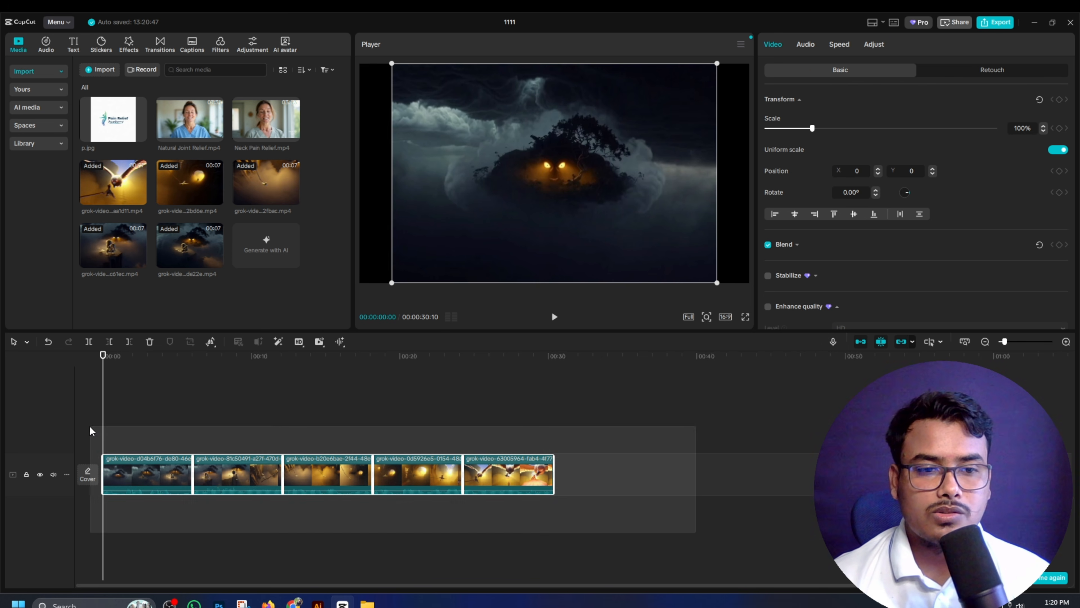
left_click_drag(715, 282, 765, 321)
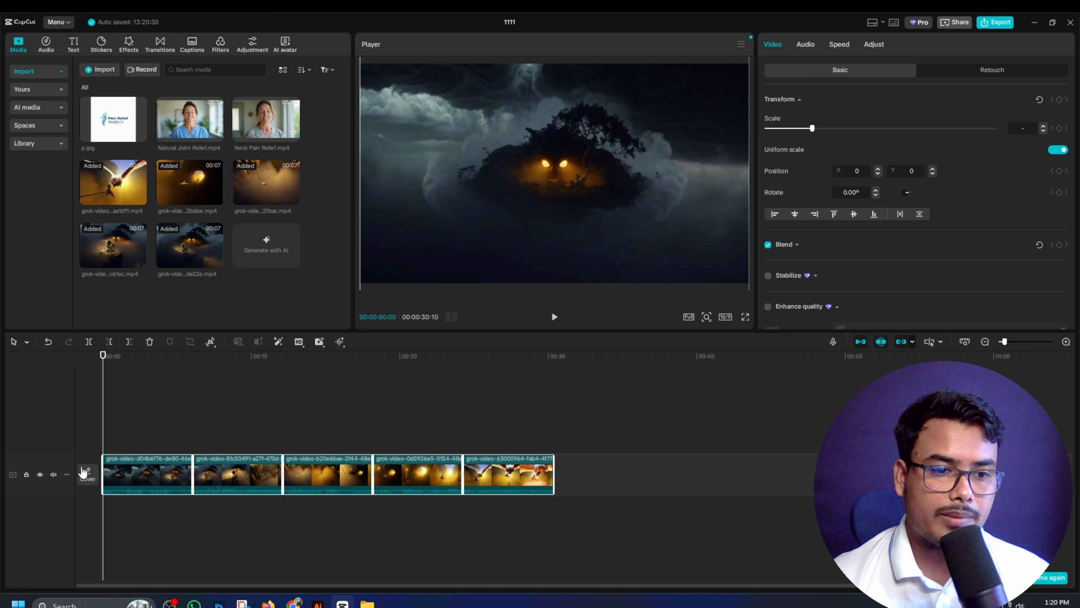
- Mute the main video track and preview the sequence up to the vine clip
left_click(54, 475)
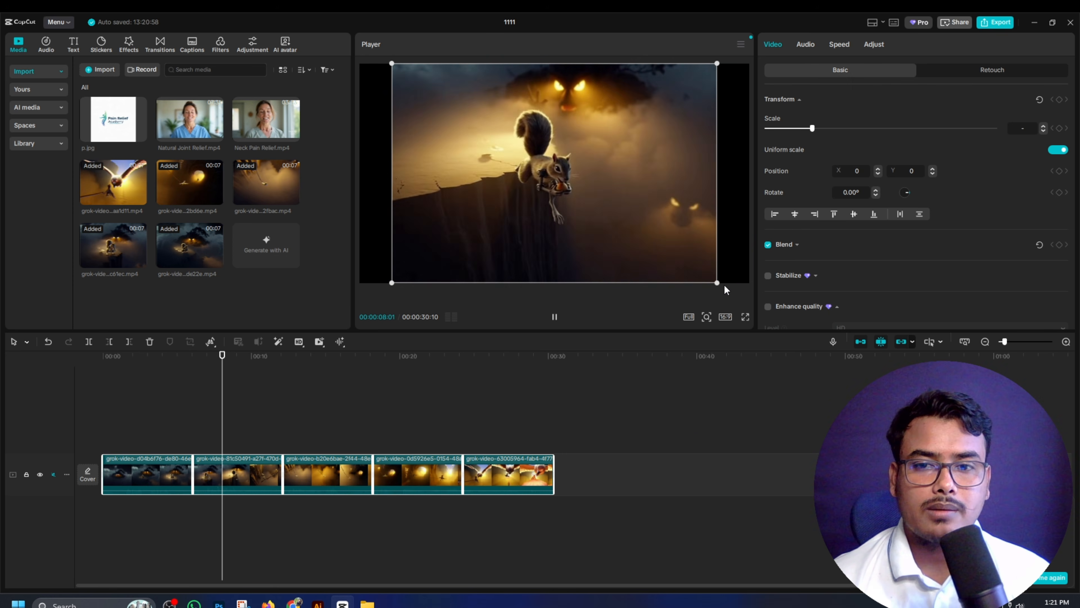
key("space")
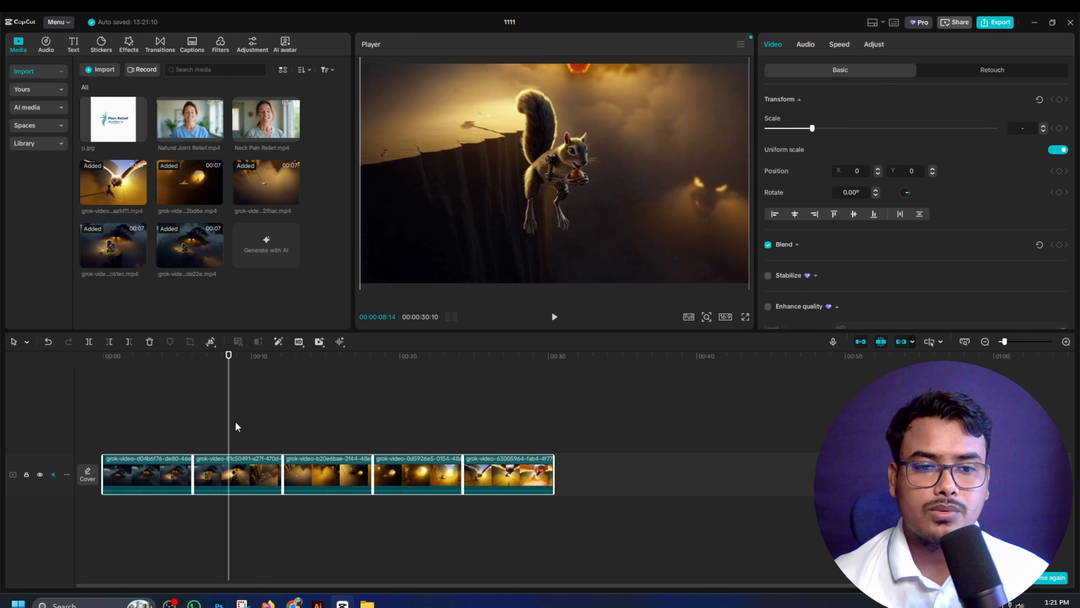
left_click(273, 425)
left_click(331, 473)
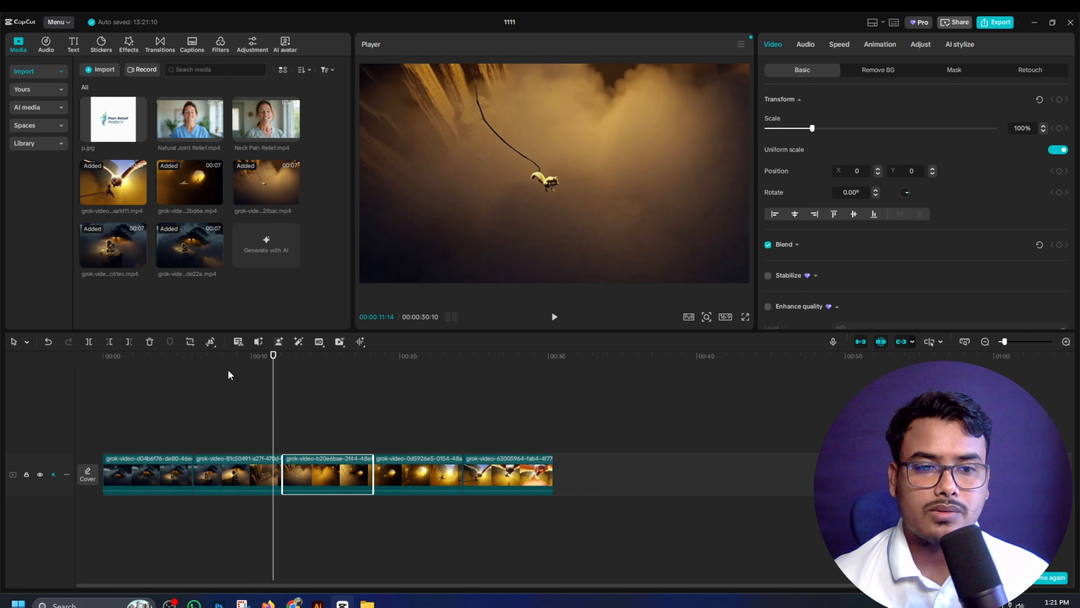
- Scale the third clip, the vine scene, to 120% and enlarge the fourth clip, the cavern scene, to fill the frame width
left_click(306, 398)
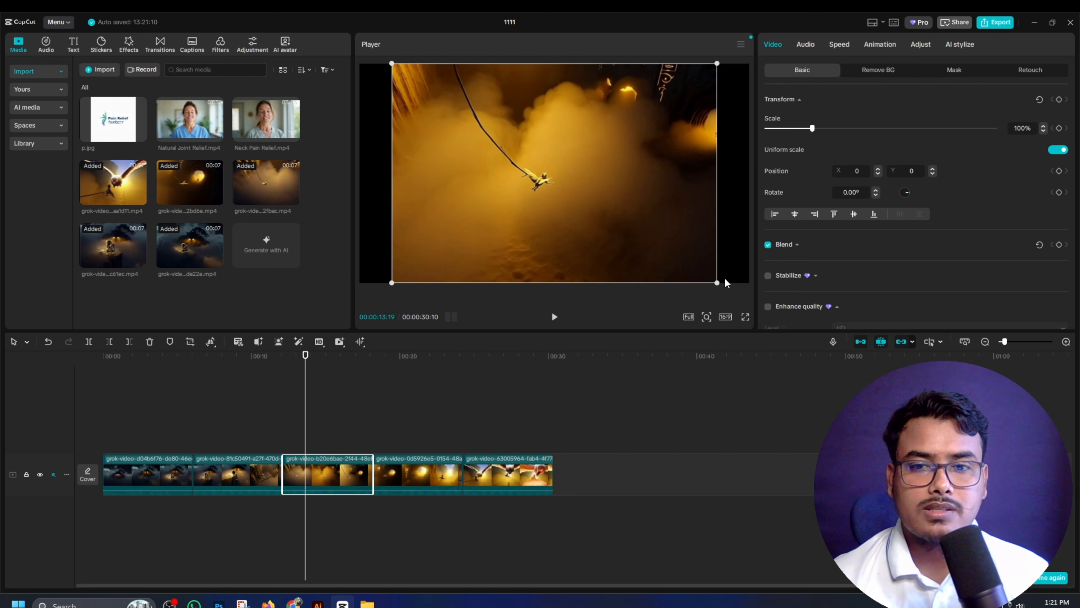
left_click_drag(718, 284, 764, 313)
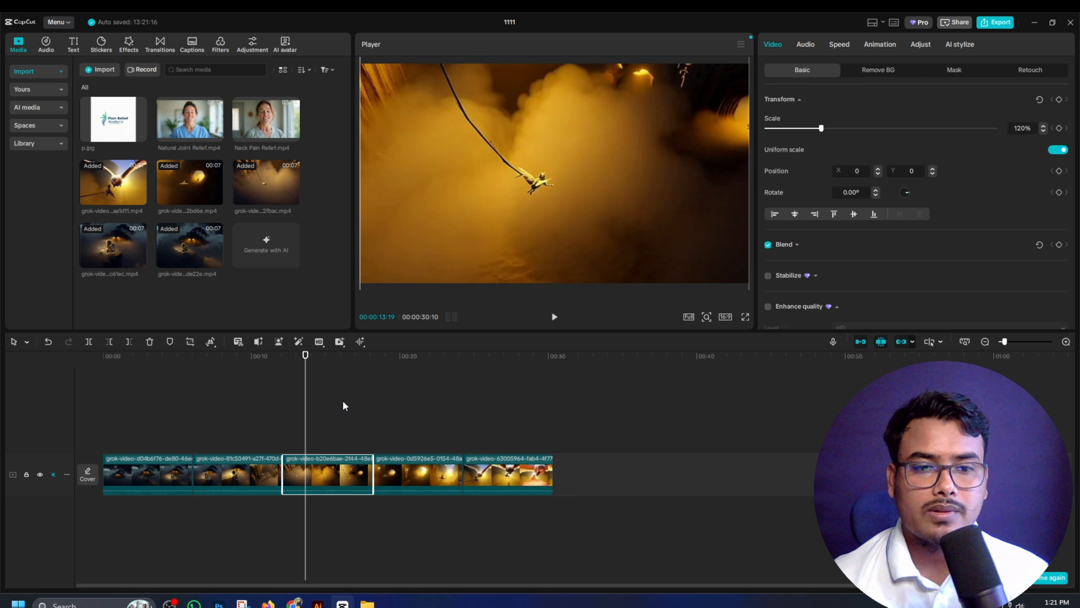
left_click_drag(308, 390, 403, 390)
left_click(417, 473)
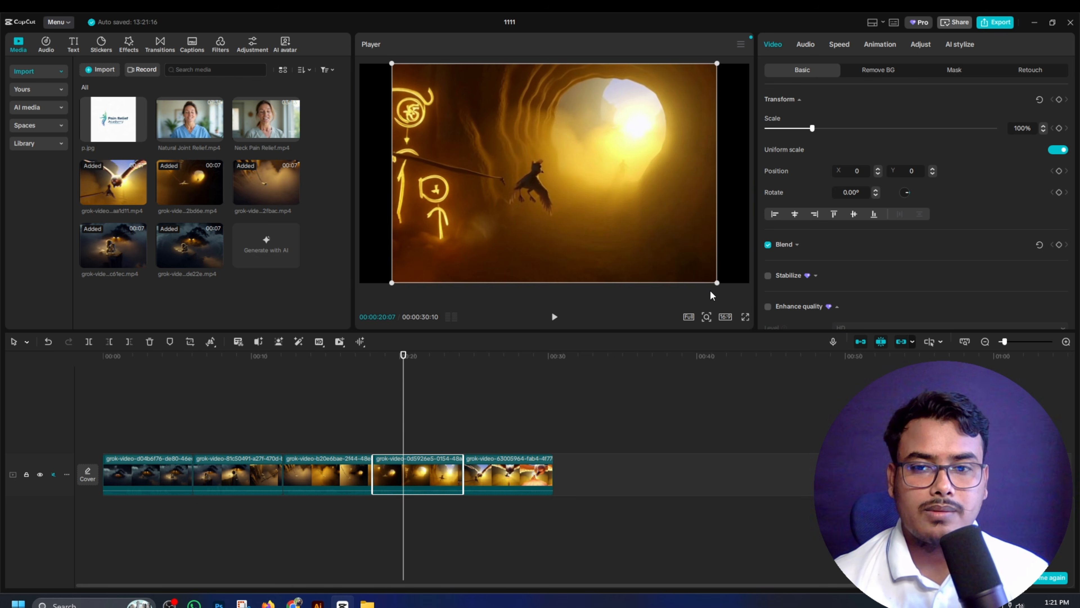
left_click_drag(718, 285, 767, 320)
- Scale the final bird clip to 122% so it fills the frame, and return the playhead to the start of the timeline
left_click(412, 402)
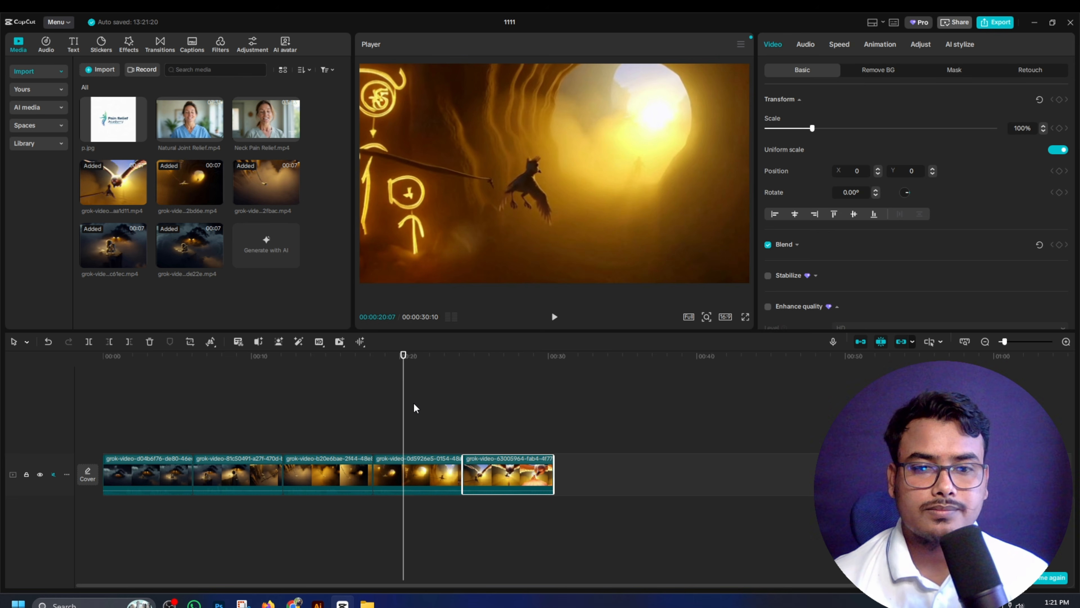
left_click(411, 398)
left_click(505, 400)
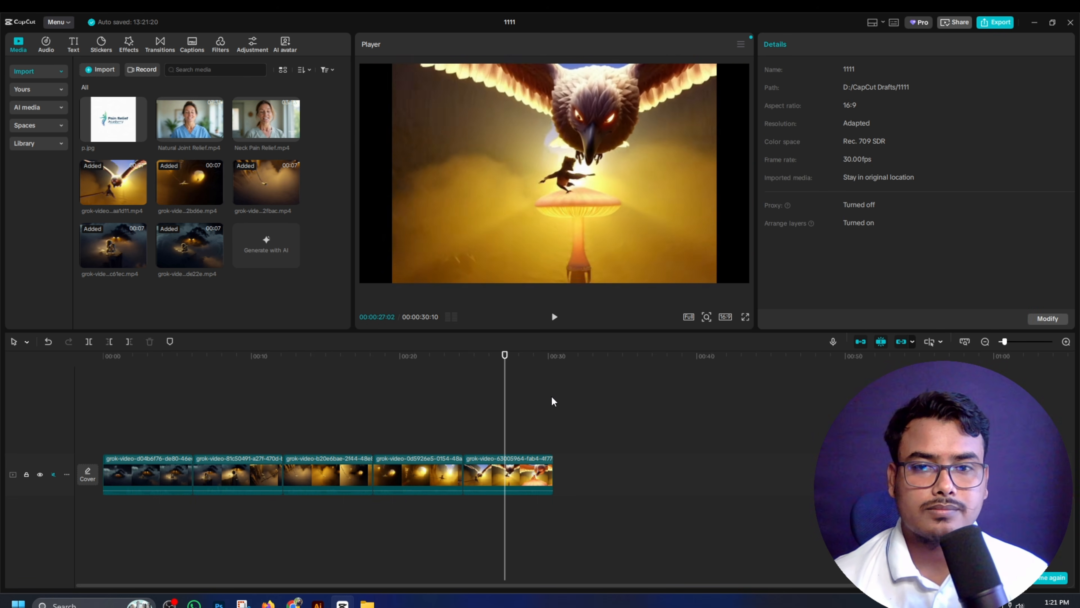
left_click(702, 262)
left_click_drag(717, 283, 769, 315)
left_click_drag(506, 409, 1, 459)
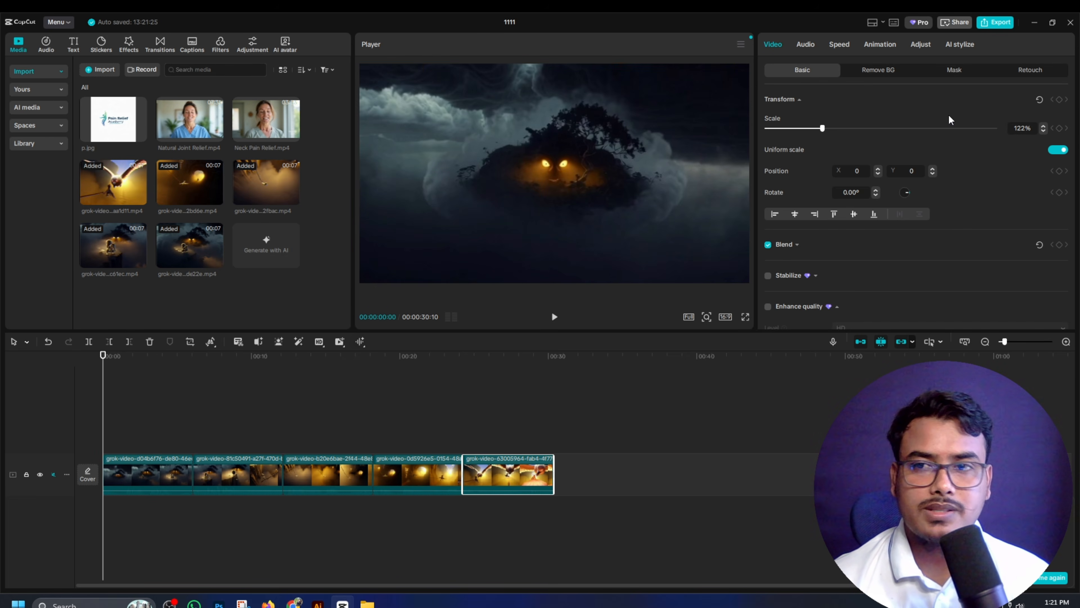
- Switch to the Suspenseful Pixar story chat in ChatGPT and request a Bangla voice-over script for the story
left_click(1038, 24)
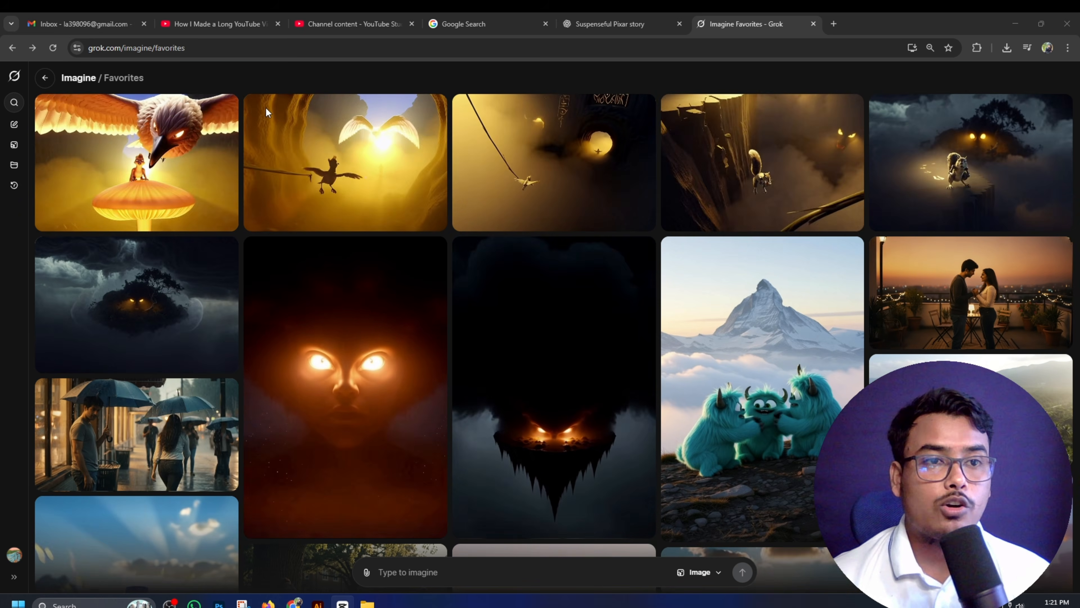
left_click(621, 22)
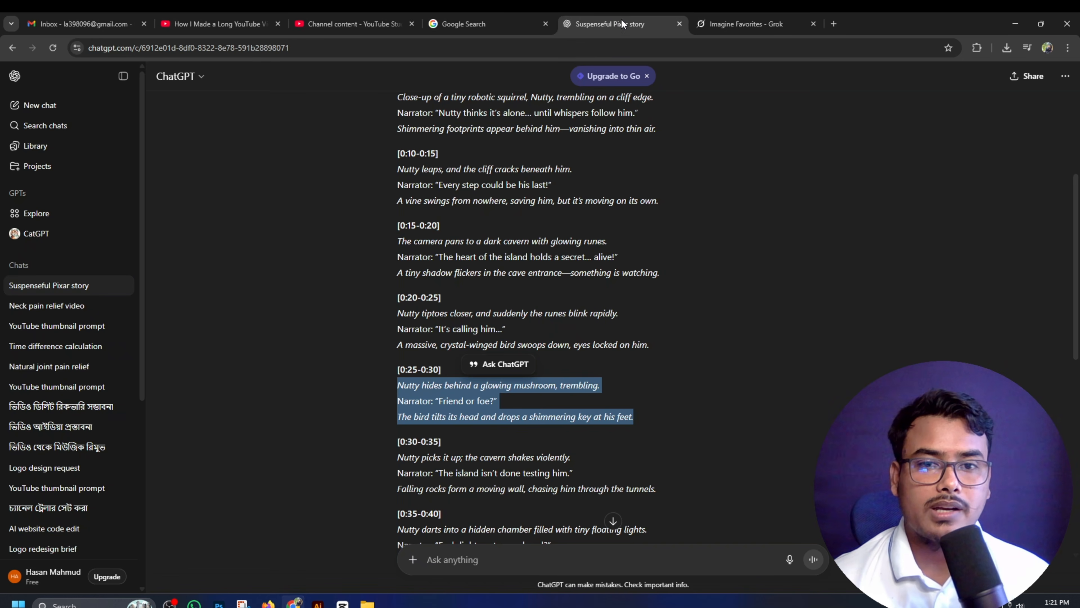
left_click(479, 558)
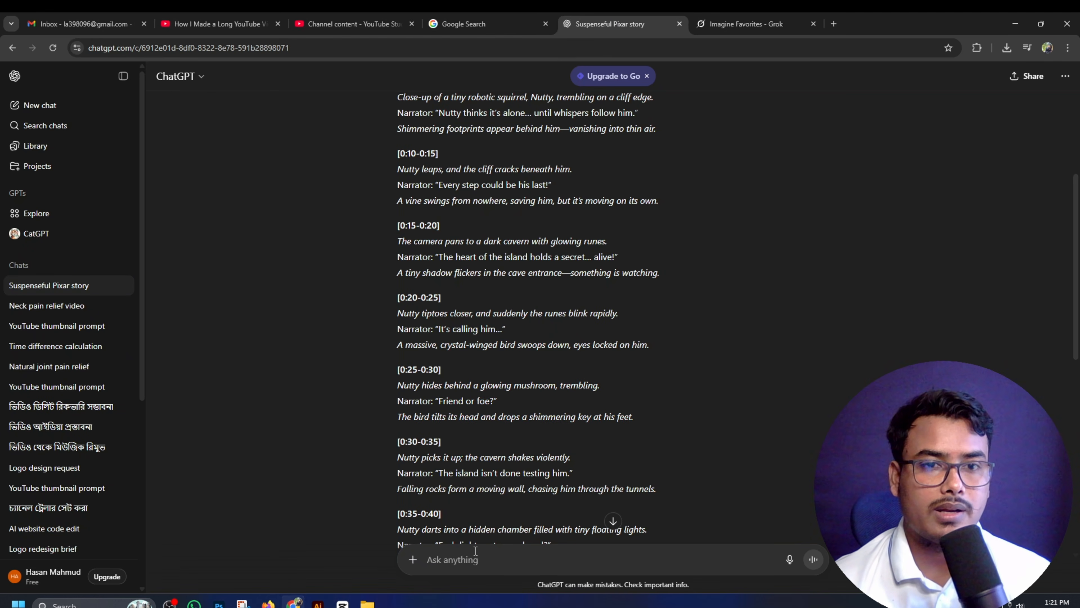
key("ctrl+v")
key("Return")
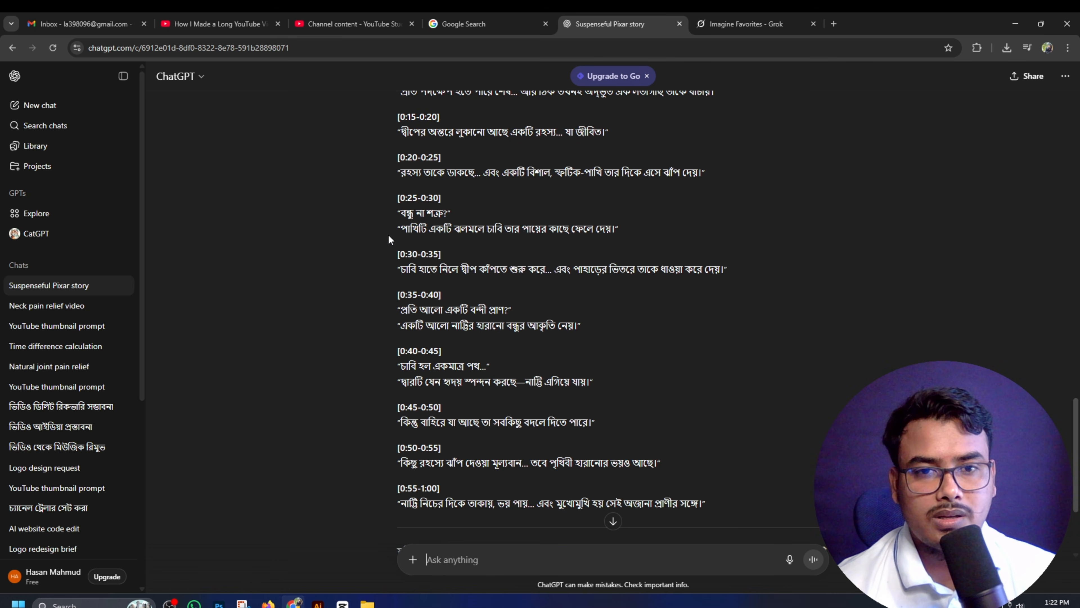
- Request the Bangla voice-over as plain lines without time codes and copy its first seven lines
left_click(469, 549)
key("ctrl+v")
key("Return")
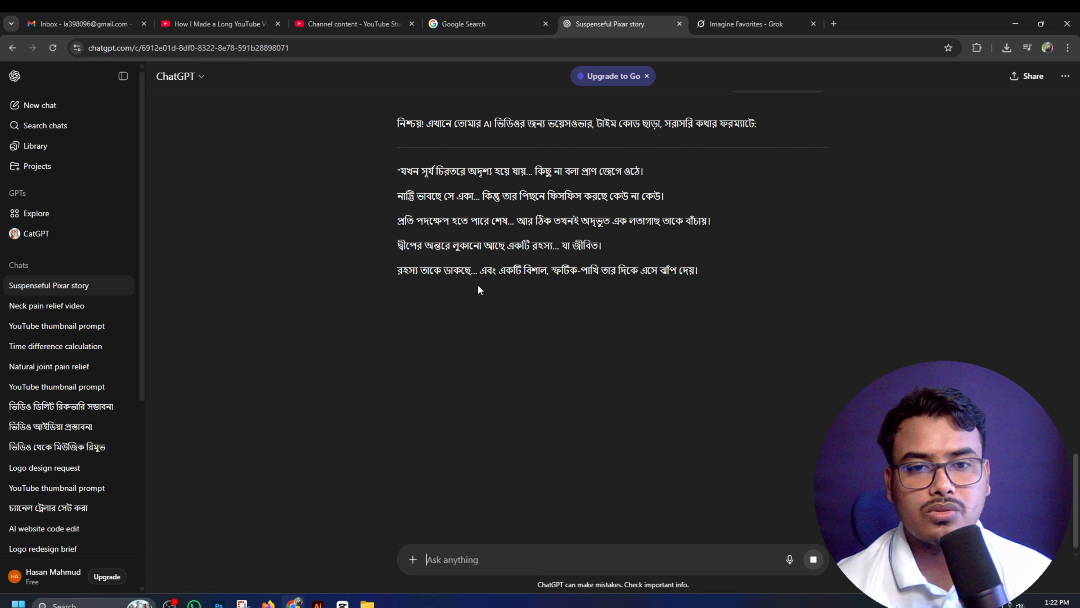
left_click_drag(673, 297, 378, 155)
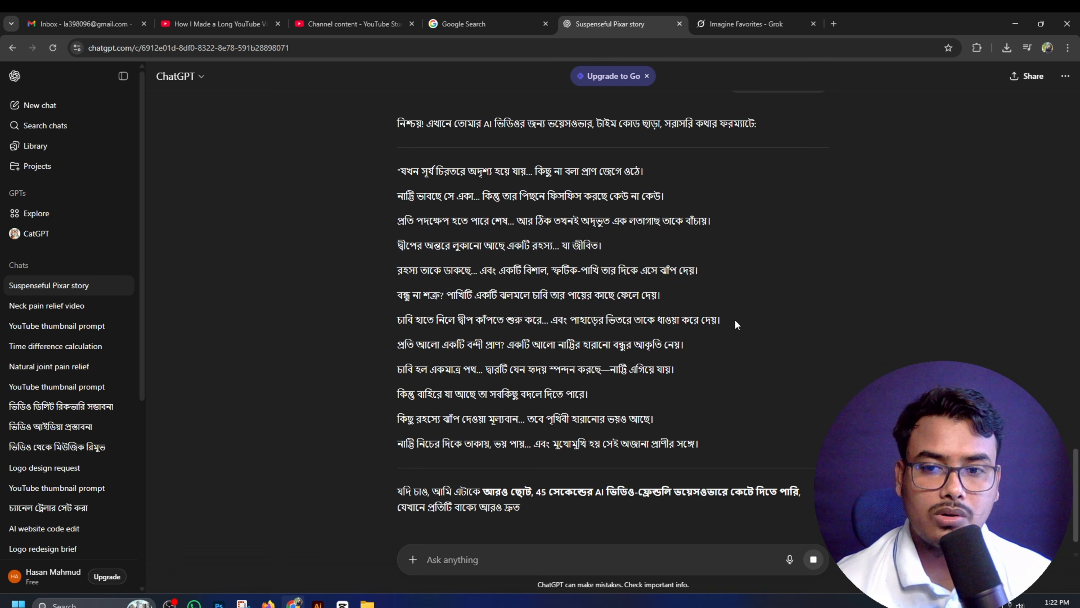
left_click_drag(733, 319, 354, 170)
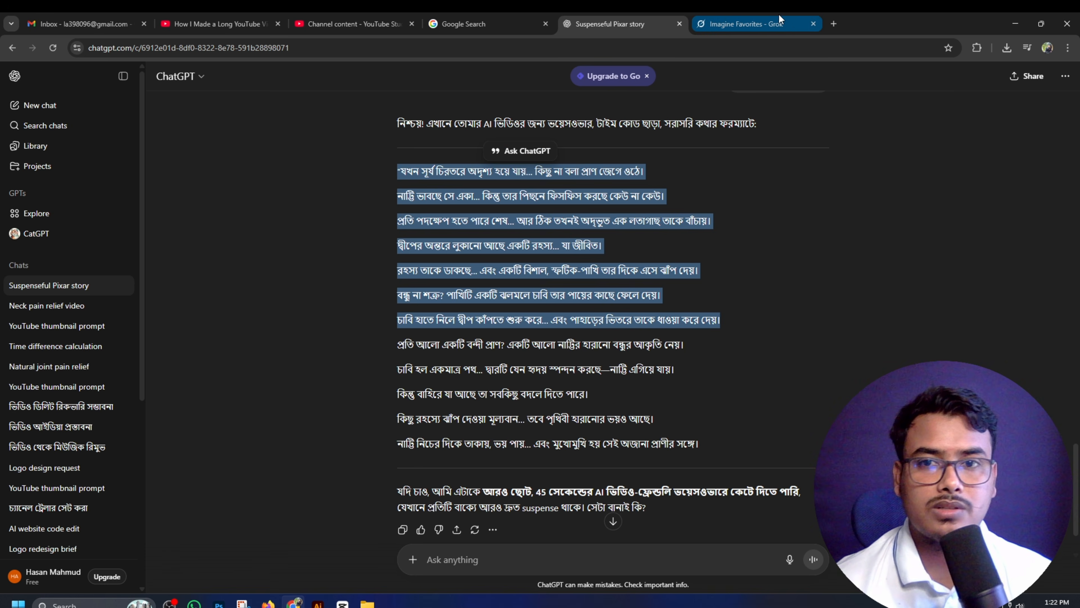
- Open Gemini 2.5 Pro Preview TTS in Google AI Studio and paste the copied Bangla lines as text for single-speaker audio
left_click(834, 24)
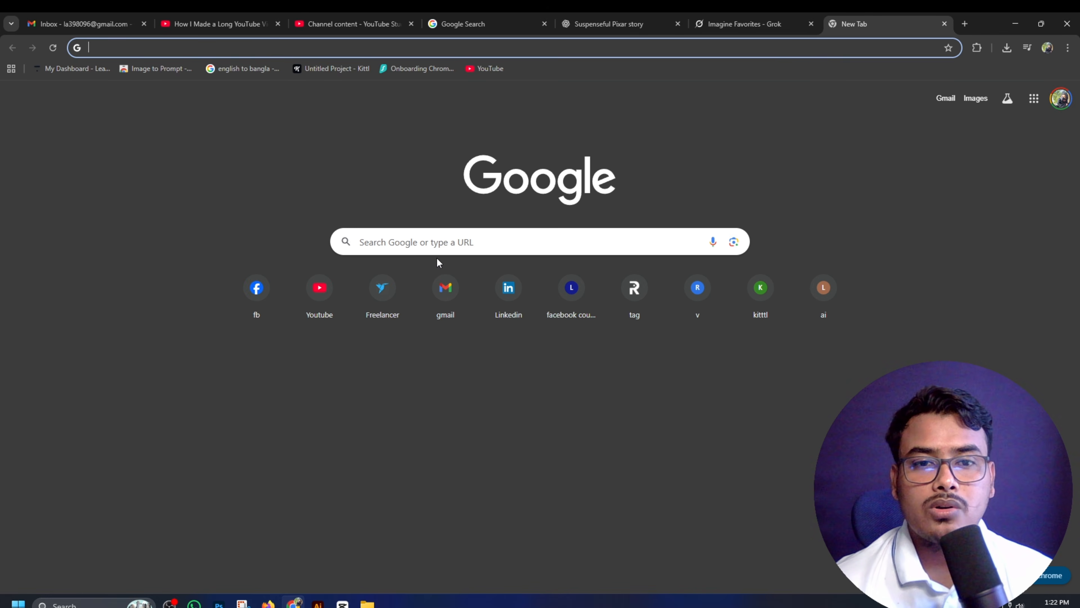
left_click(435, 246)
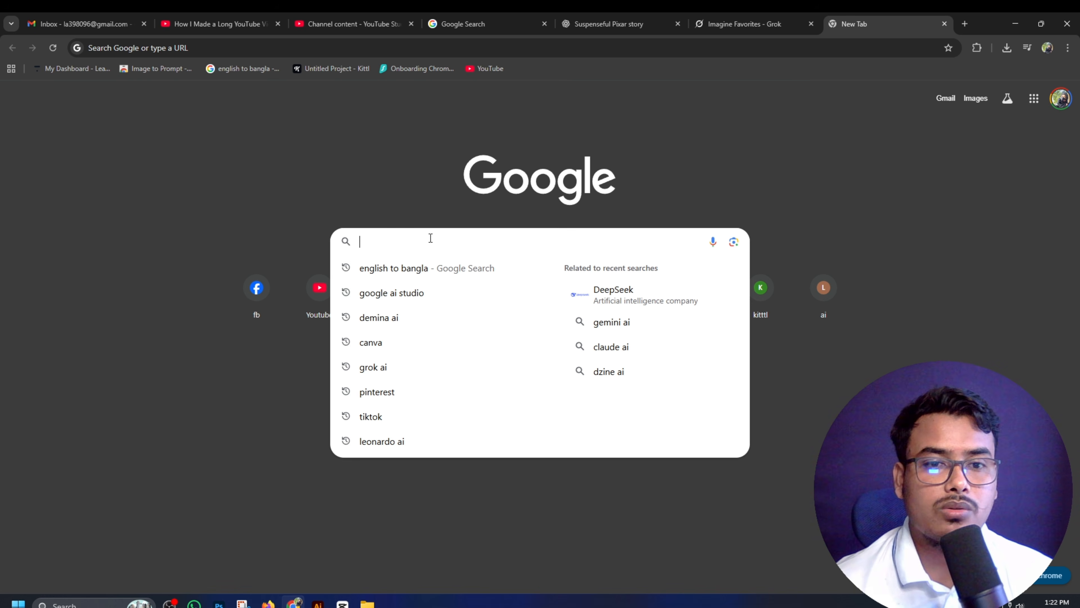
left_click(419, 309)
left_click(422, 292)
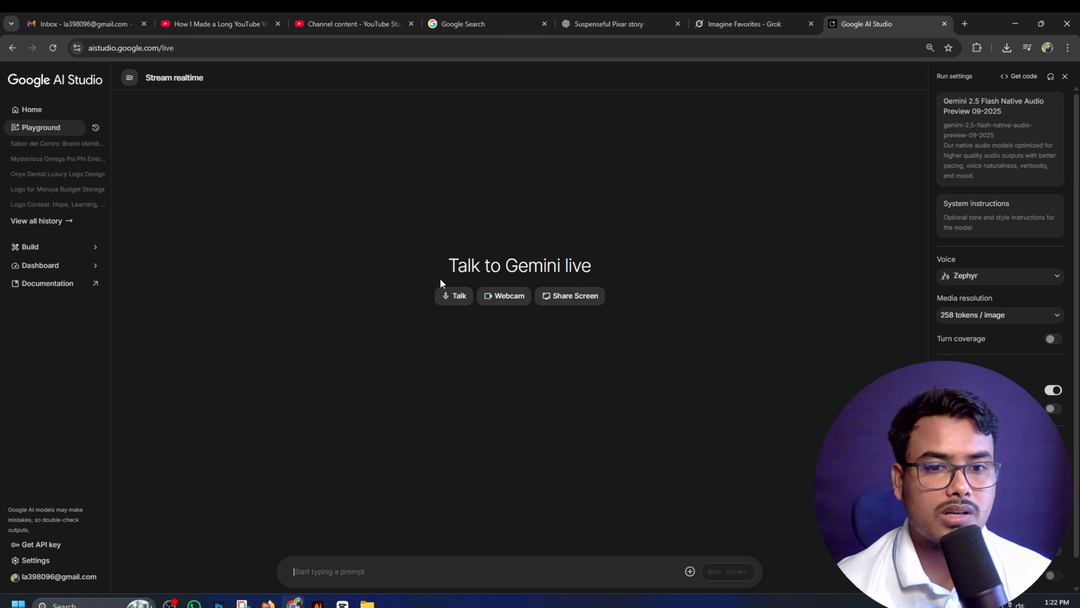
left_click(622, 272)
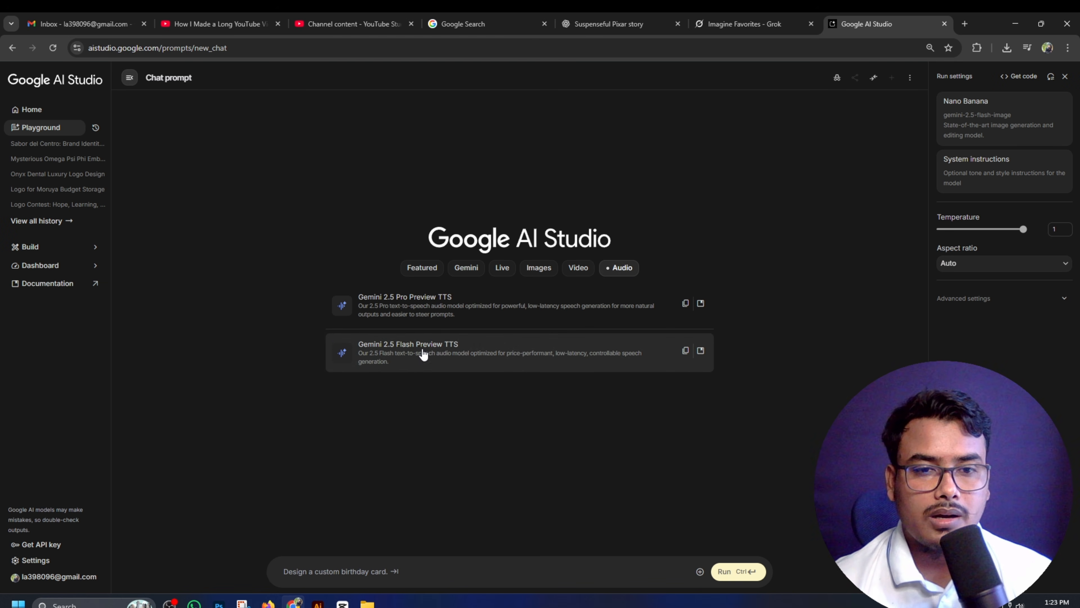
left_click(424, 325)
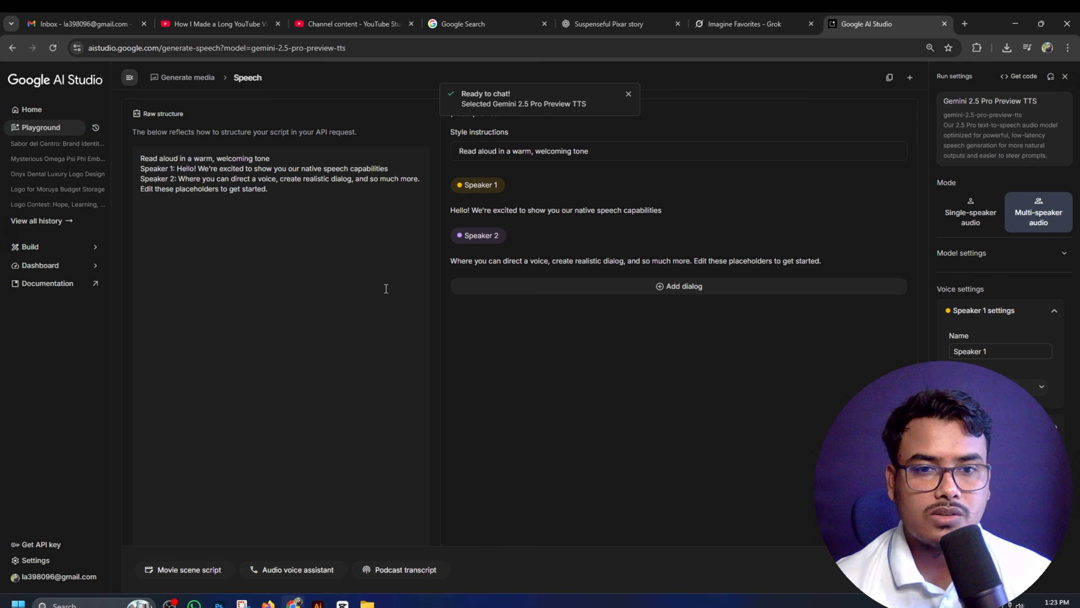
left_click(978, 223)
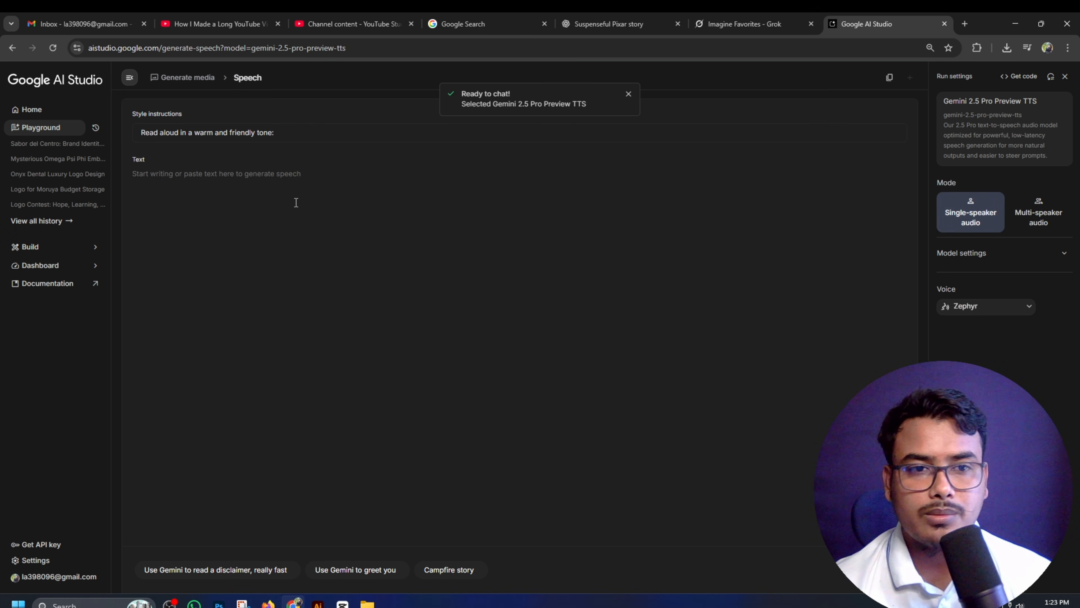
key("ctrl+v")
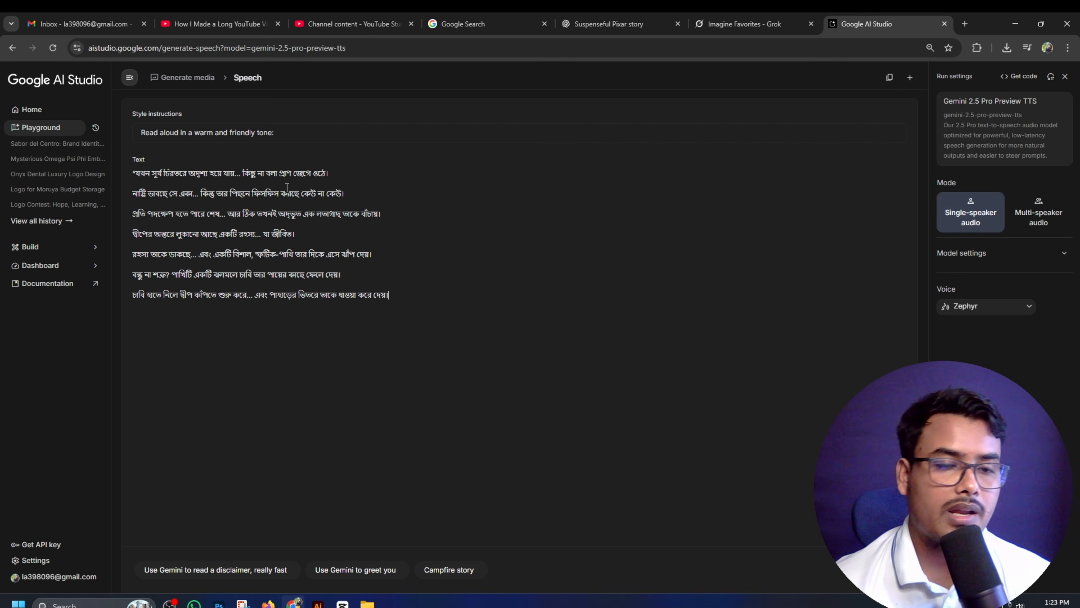
- Try the Puck voice, choose Charon instead, generate the Bangla voice-over and download the audio file
left_click(1022, 309)
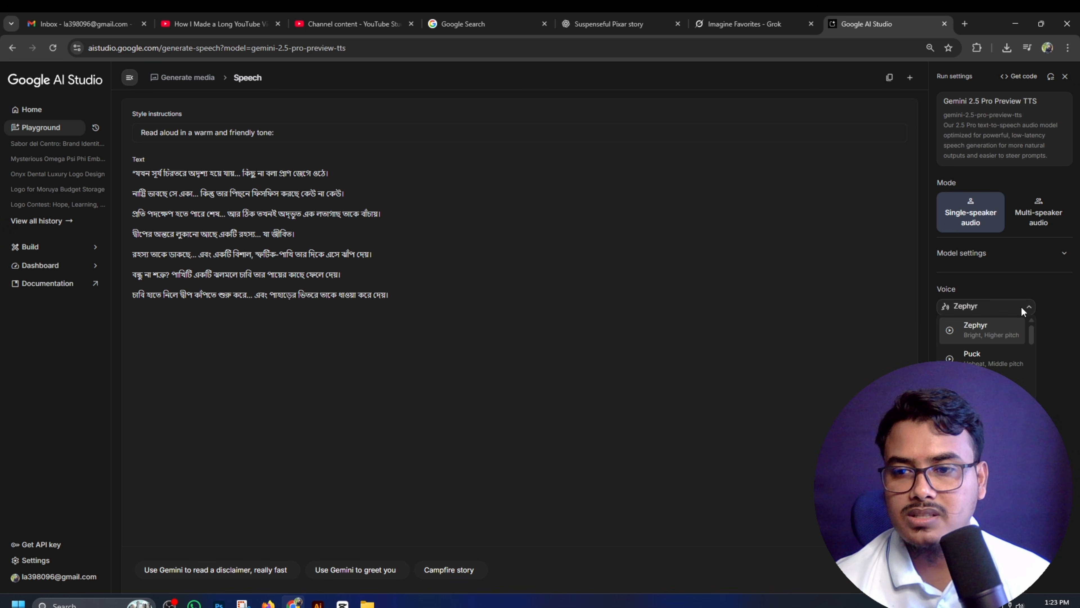
left_click(995, 359)
left_click(987, 312)
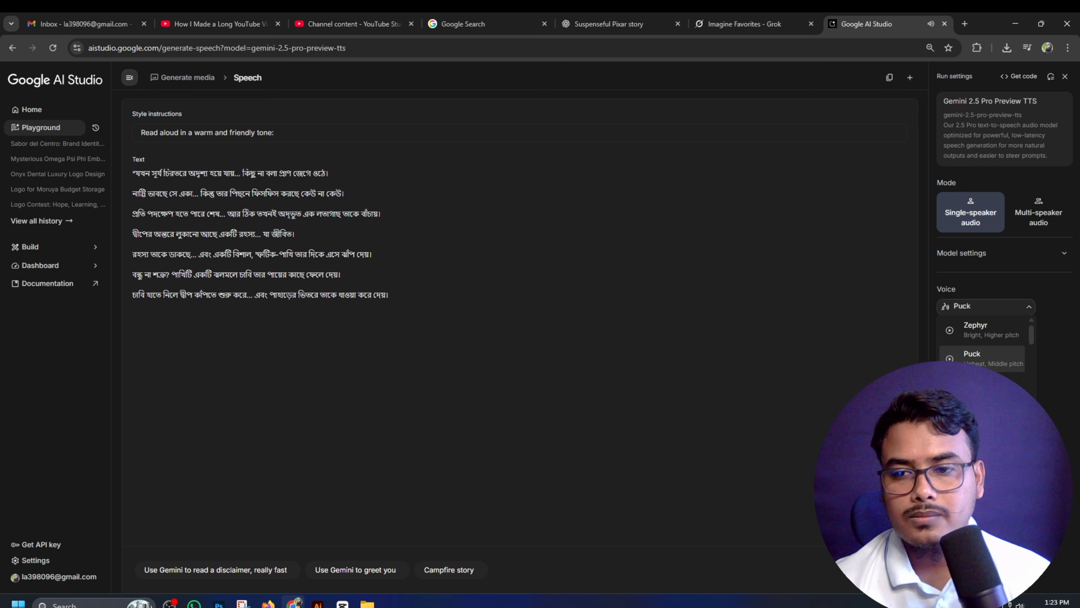
left_click(1010, 383)
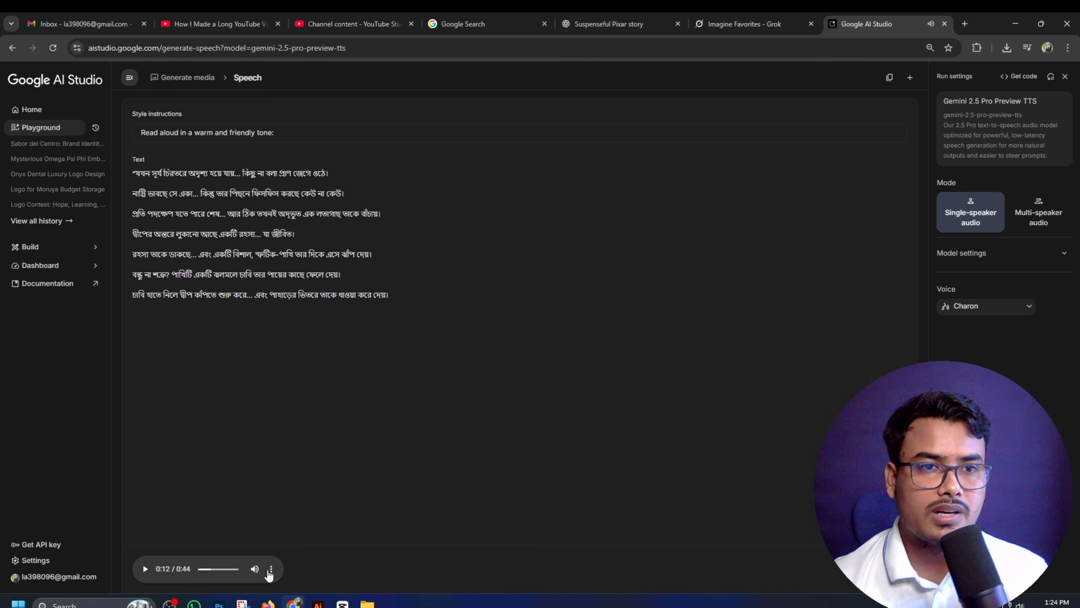
left_click(270, 572)
left_click(242, 544)
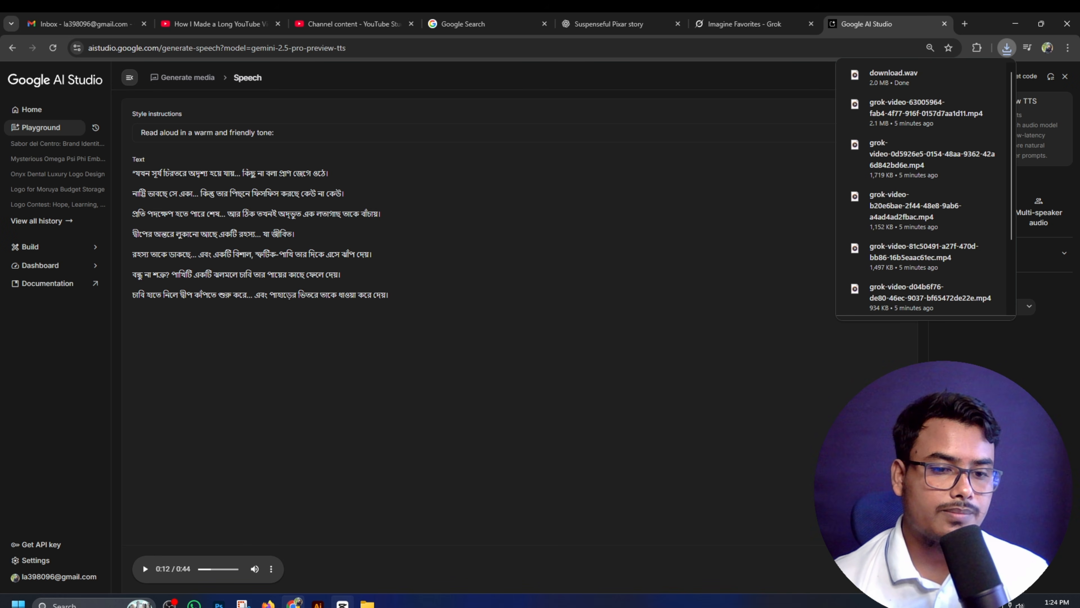
- Switch to CapCut, import download.wav from Downloads and place it on an audio track beneath the clips from the start
left_click(342, 603)
key("Home")
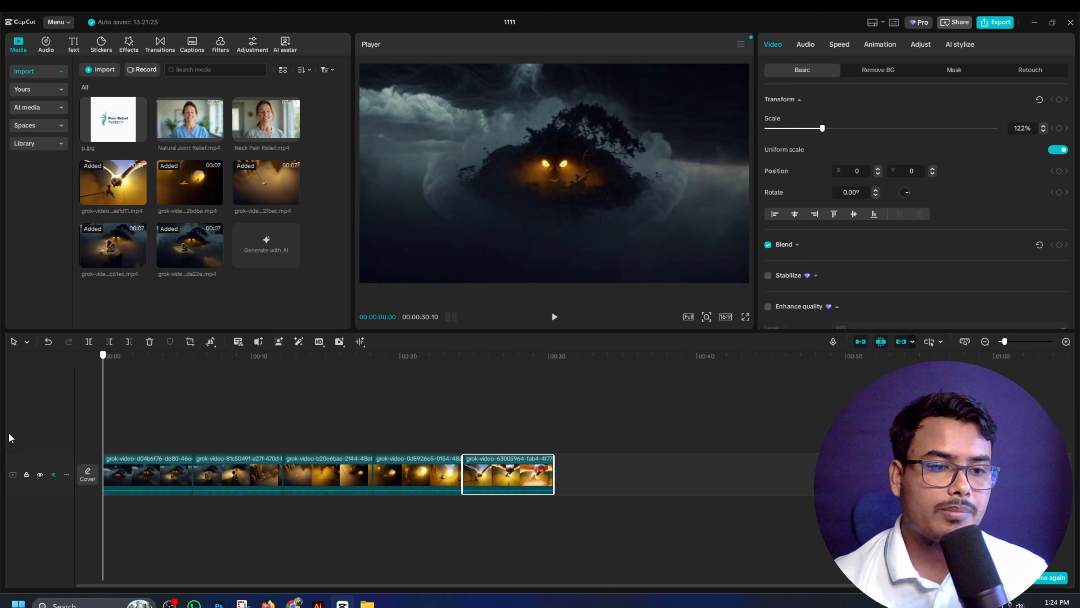
left_click(100, 69)
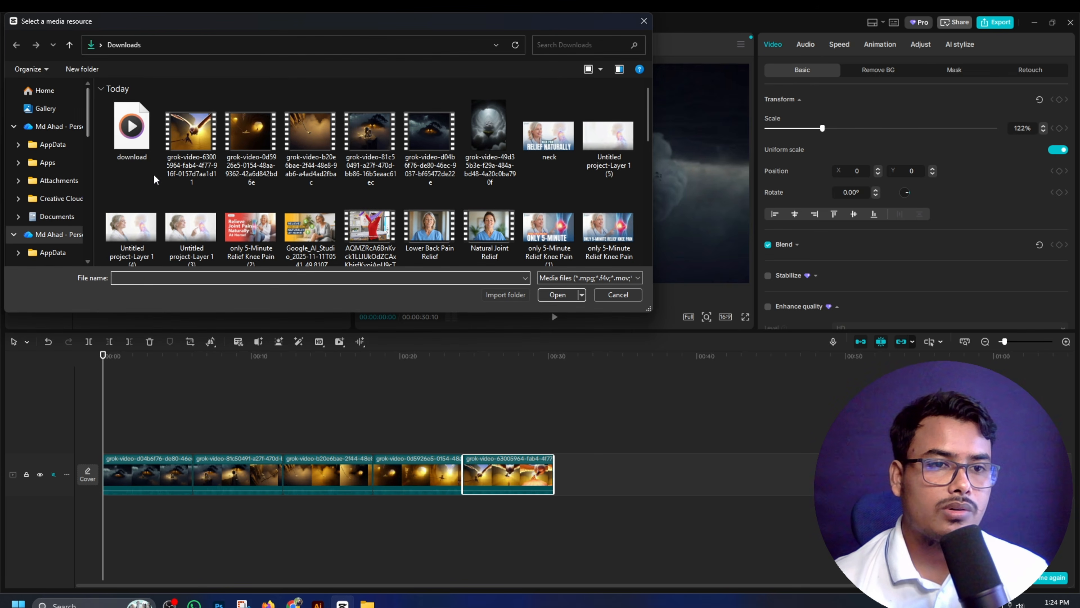
left_click(132, 157)
left_click_drag(269, 227, 104, 493)
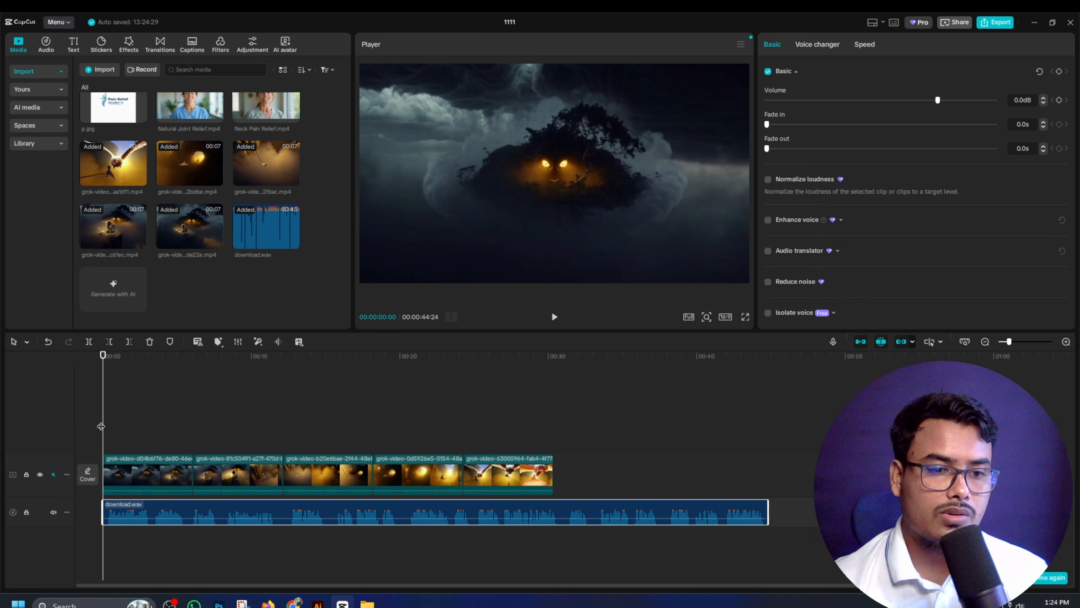
- Trim the first 13 frames off the voice-over and cut off everything past the end of the last video clip
left_click(109, 433)
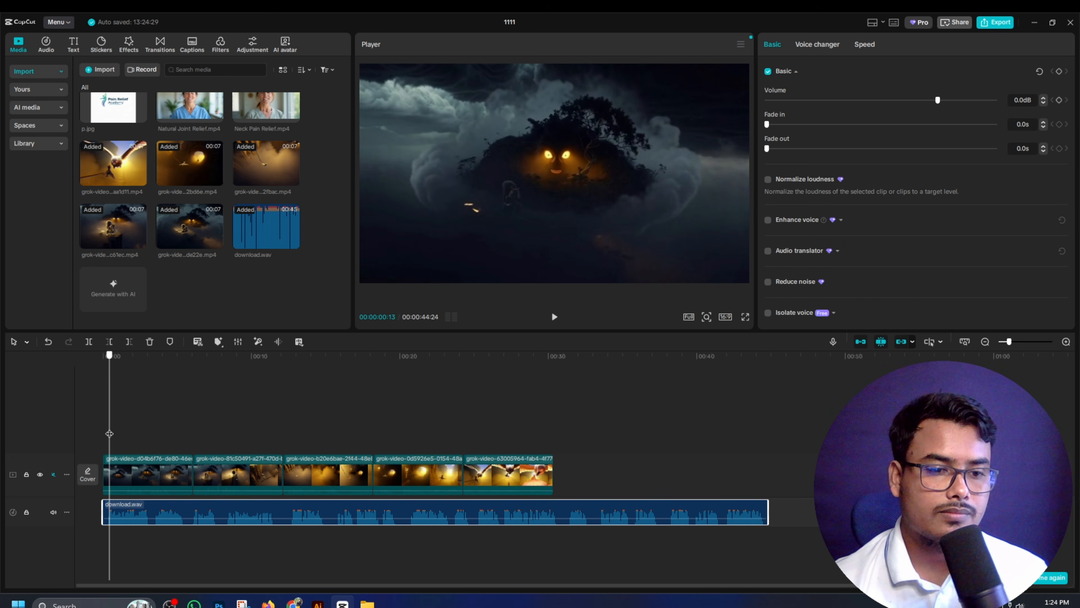
key("q")
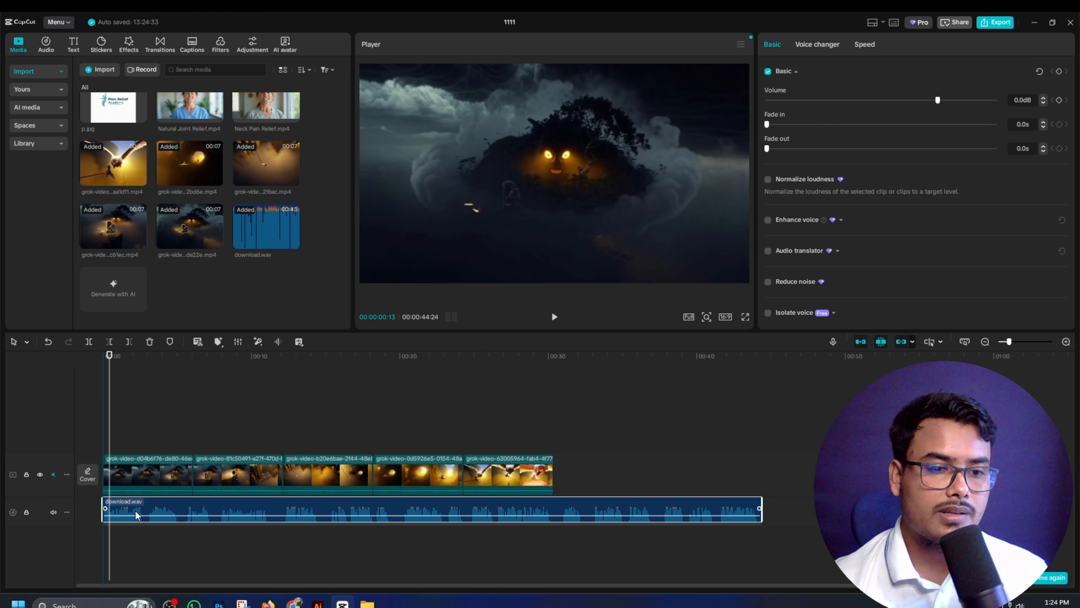
left_click_drag(118, 400, 554, 517)
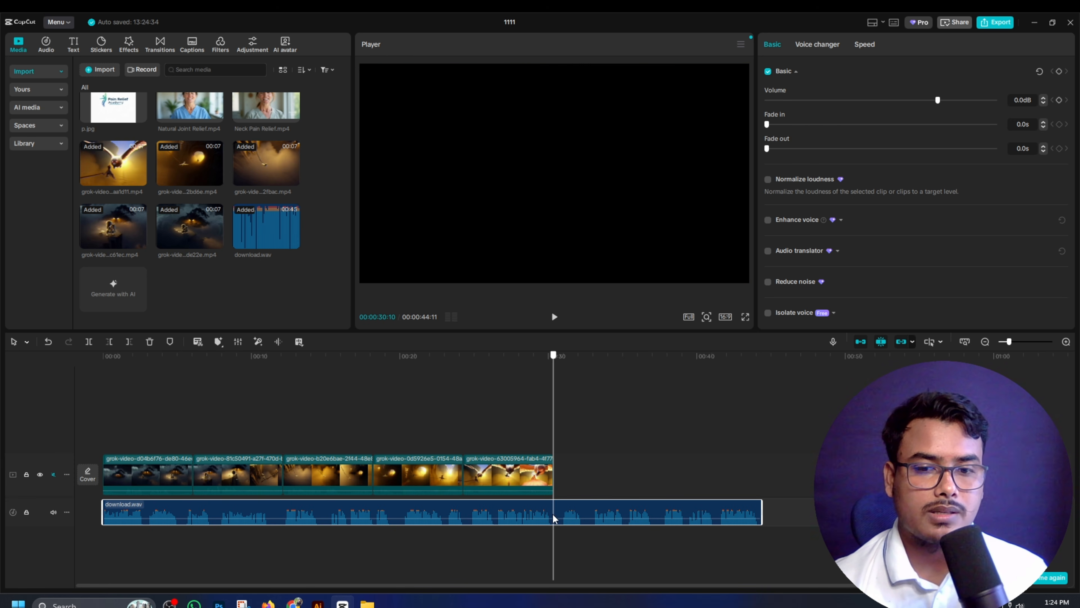
left_click(129, 341)
- Play the sequence with its voice-over in full screen from the start, and return the playhead to the beginning
key("Home")
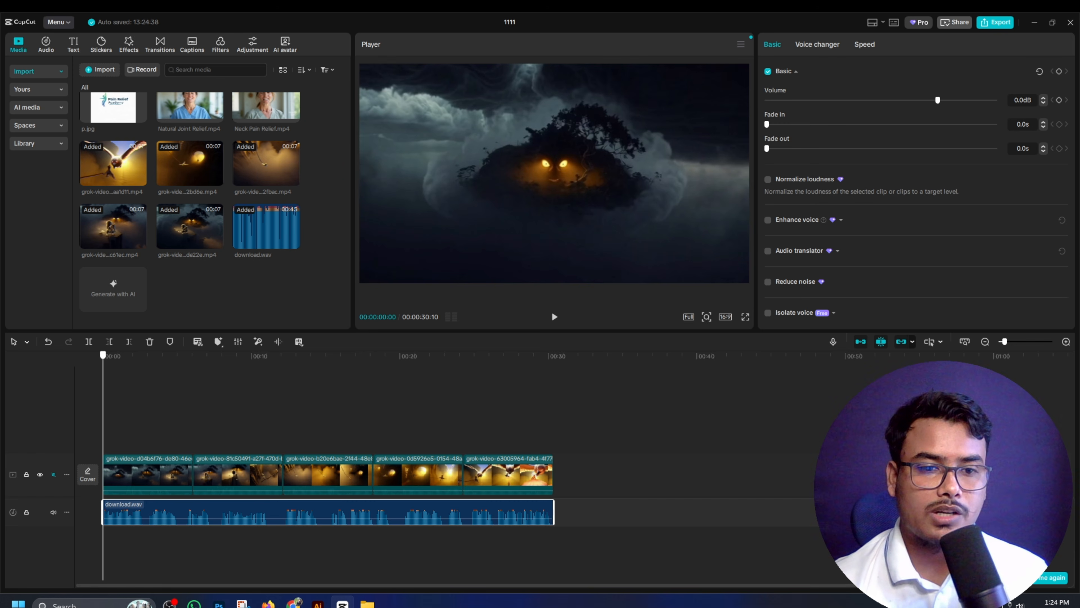
left_click(746, 317)
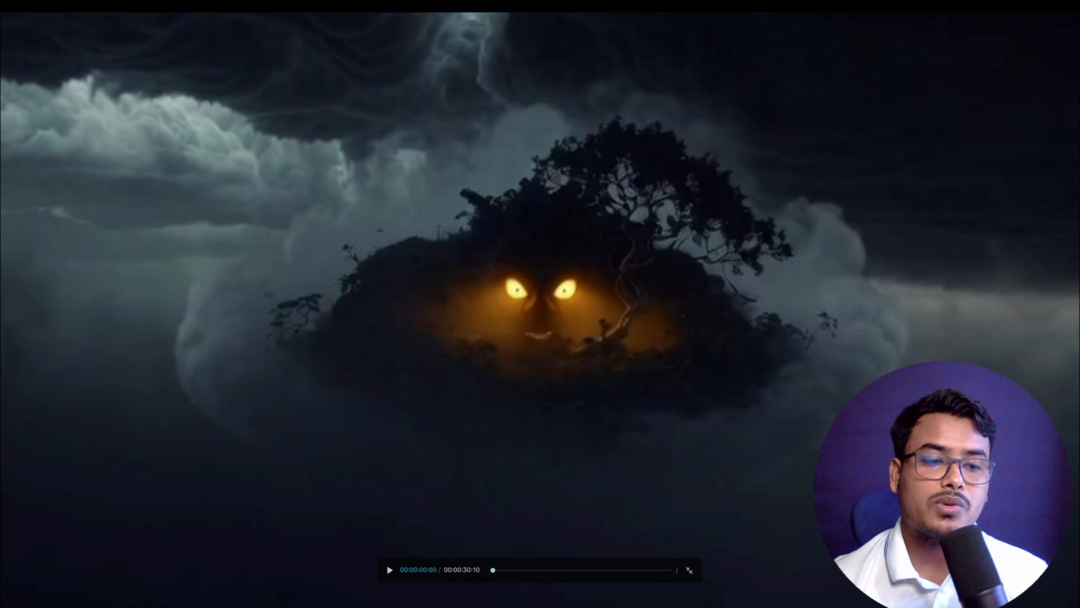
key("space")
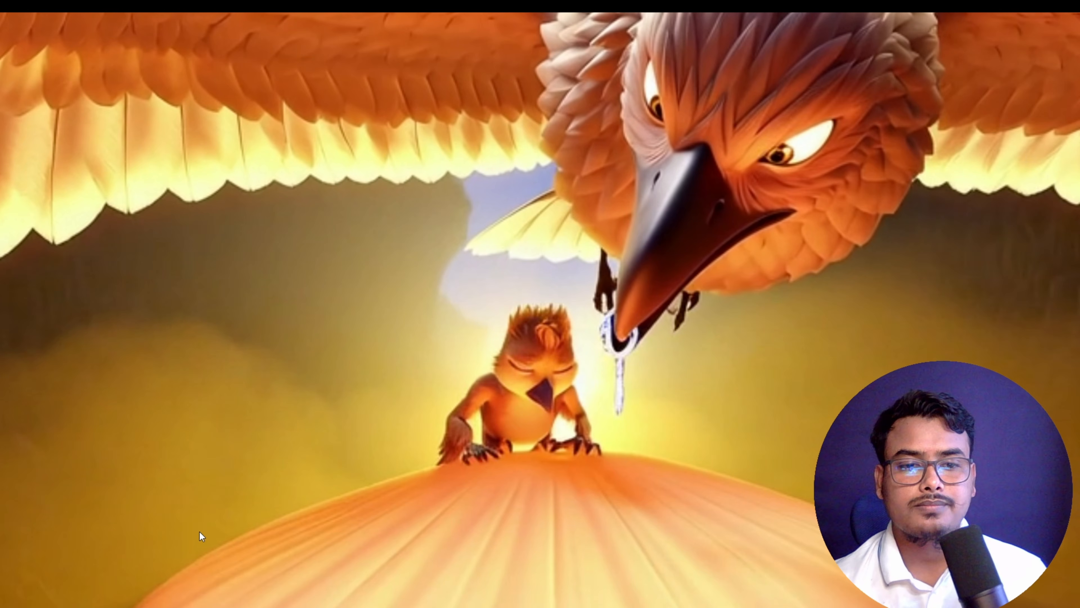
key("Escape")
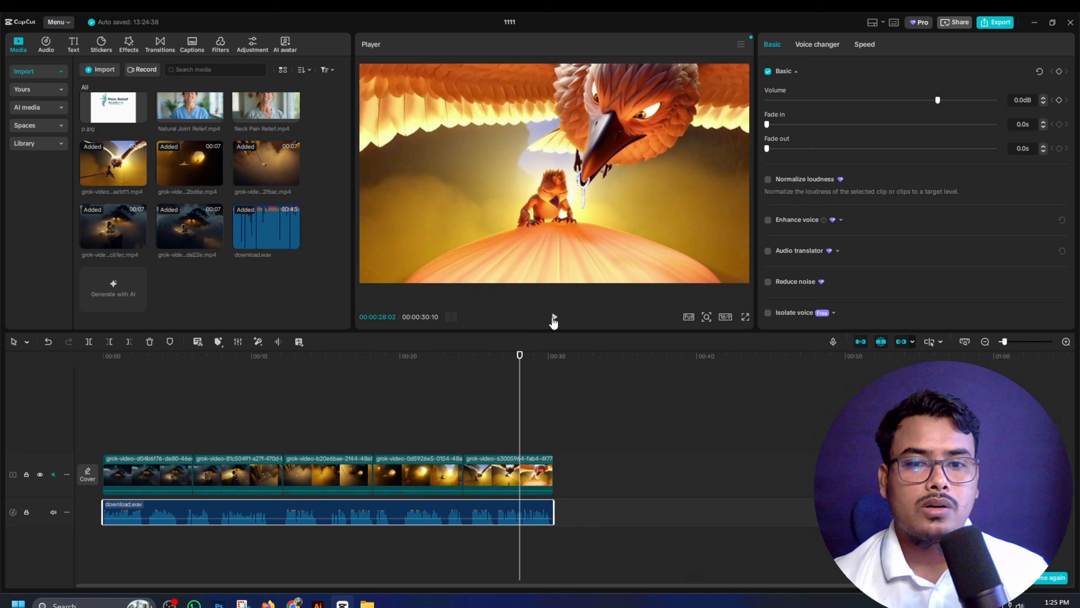
key("Home")
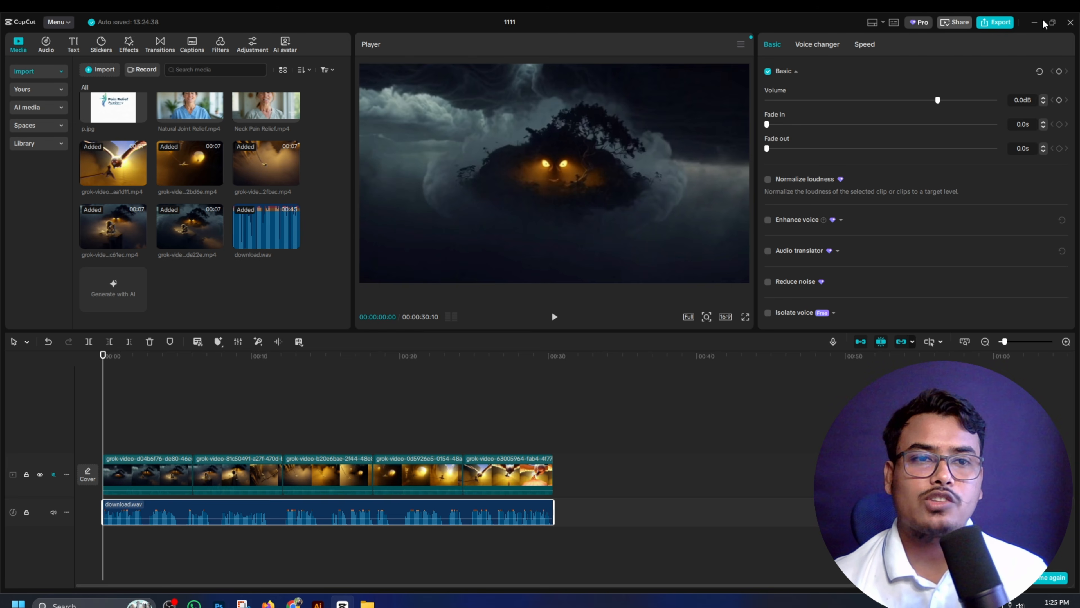
- Switch back to the browser and show the Grok Imagine favorites page
left_click(1034, 22)
left_click(745, 24)
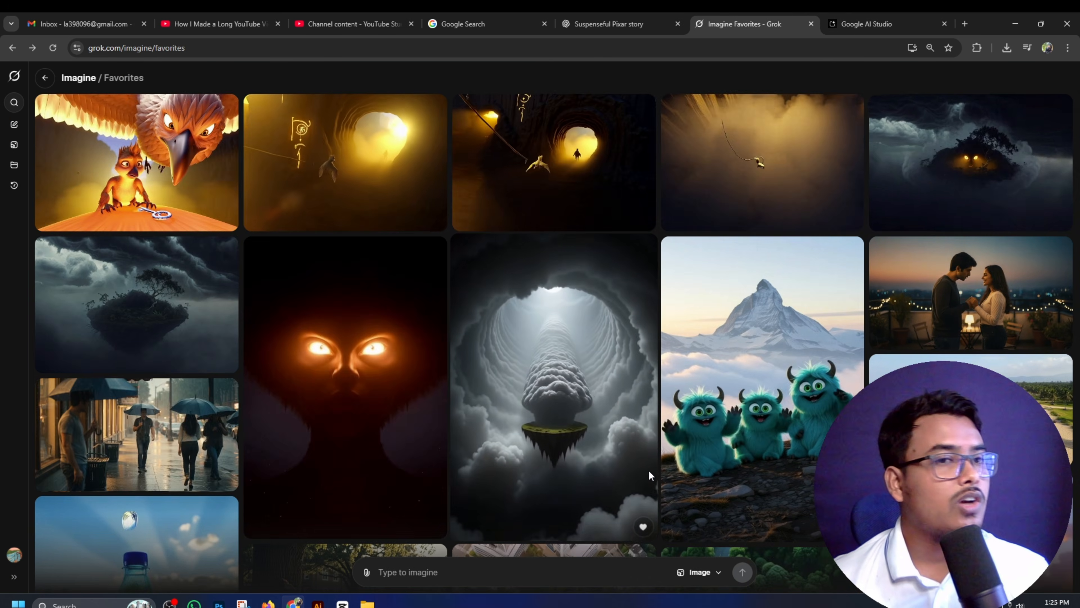